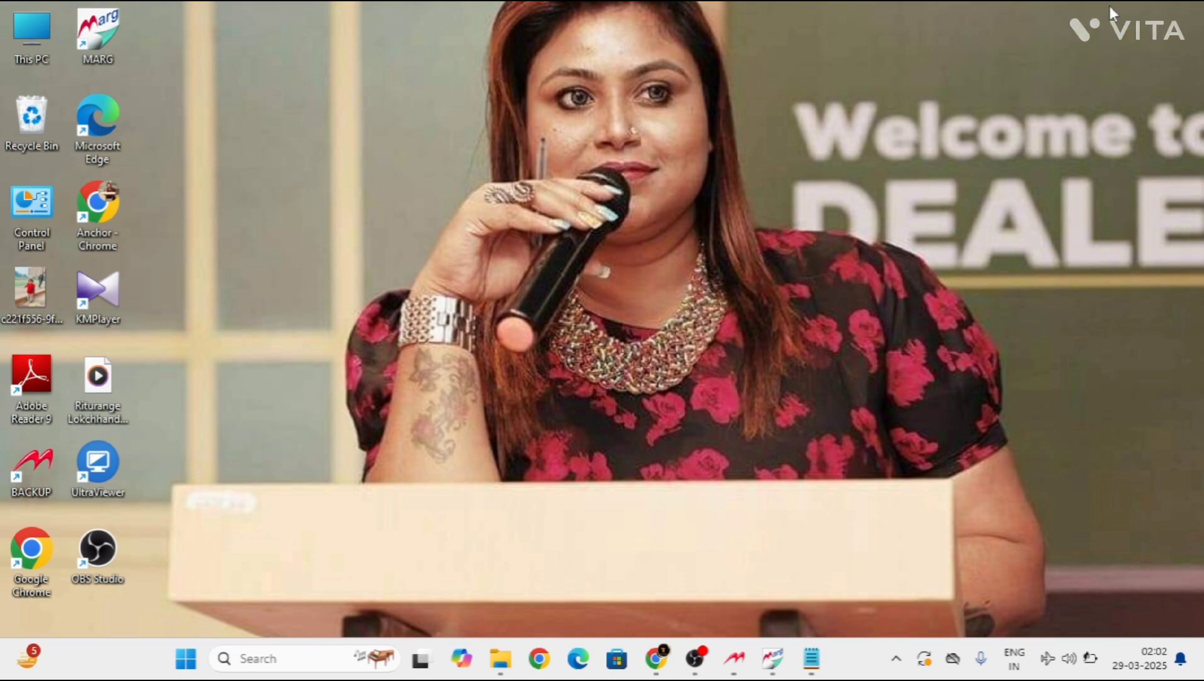
Switch to MARG ERP 9+ and exit the open company to the list of companies
{"action": "left_click", "coordinate": [773, 659]}
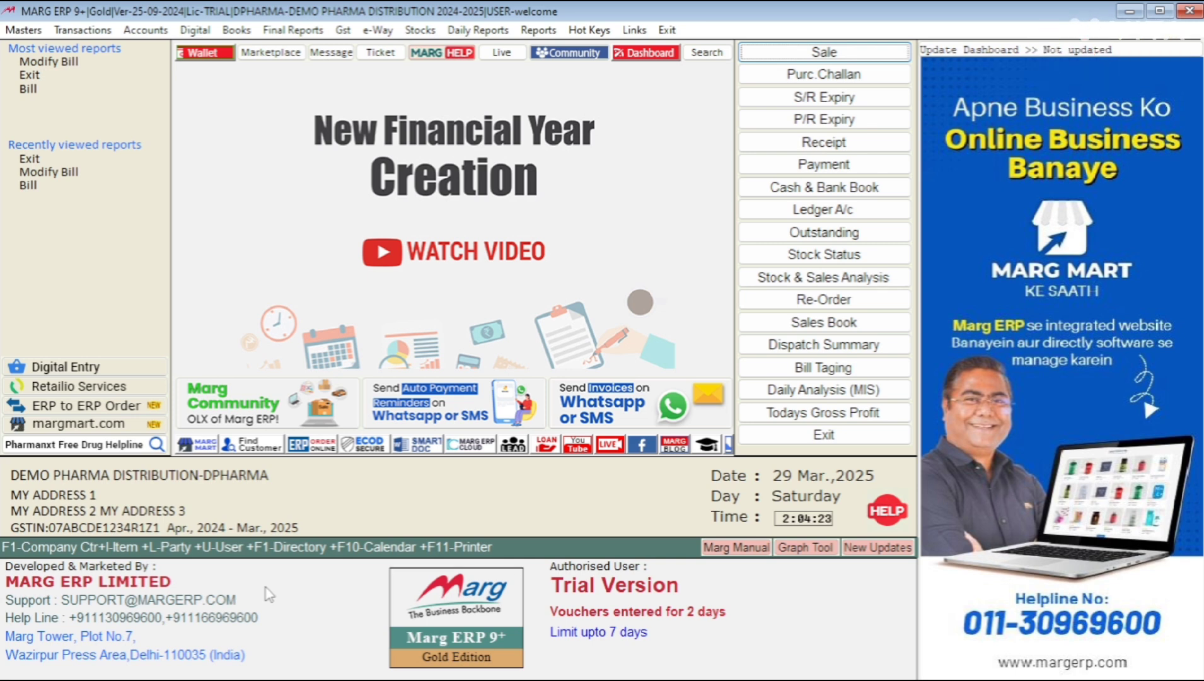
{"action": "left_click", "coordinate": [667, 30]}
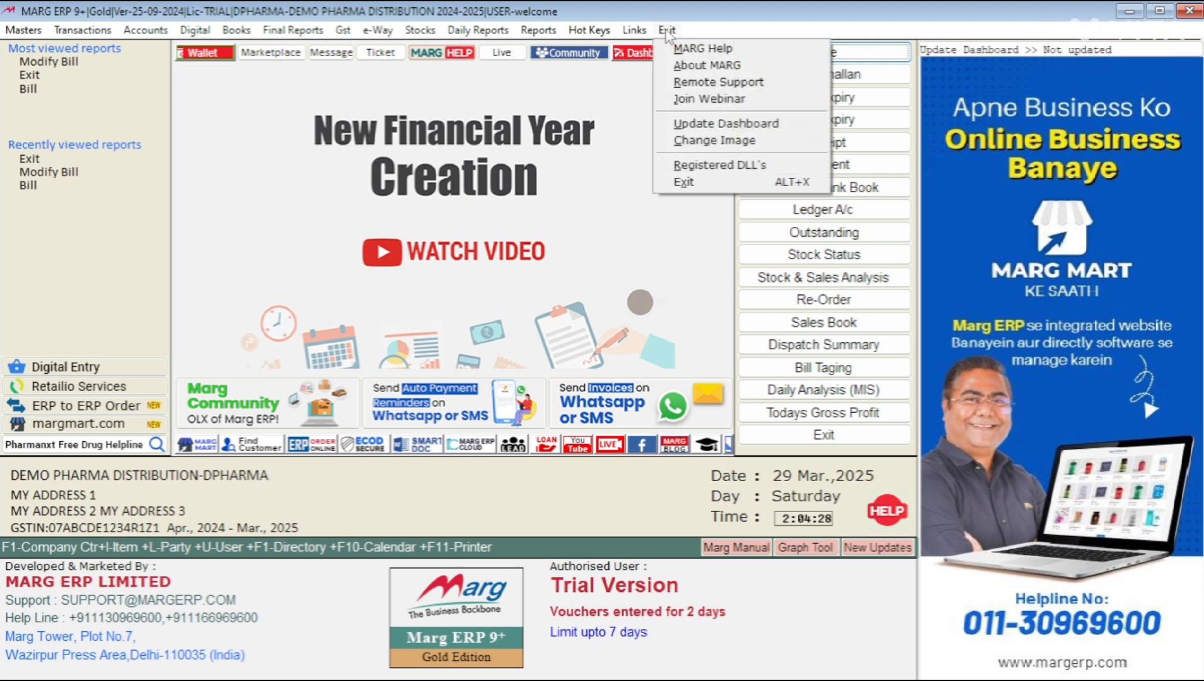
{"action": "left_click", "coordinate": [693, 184]}
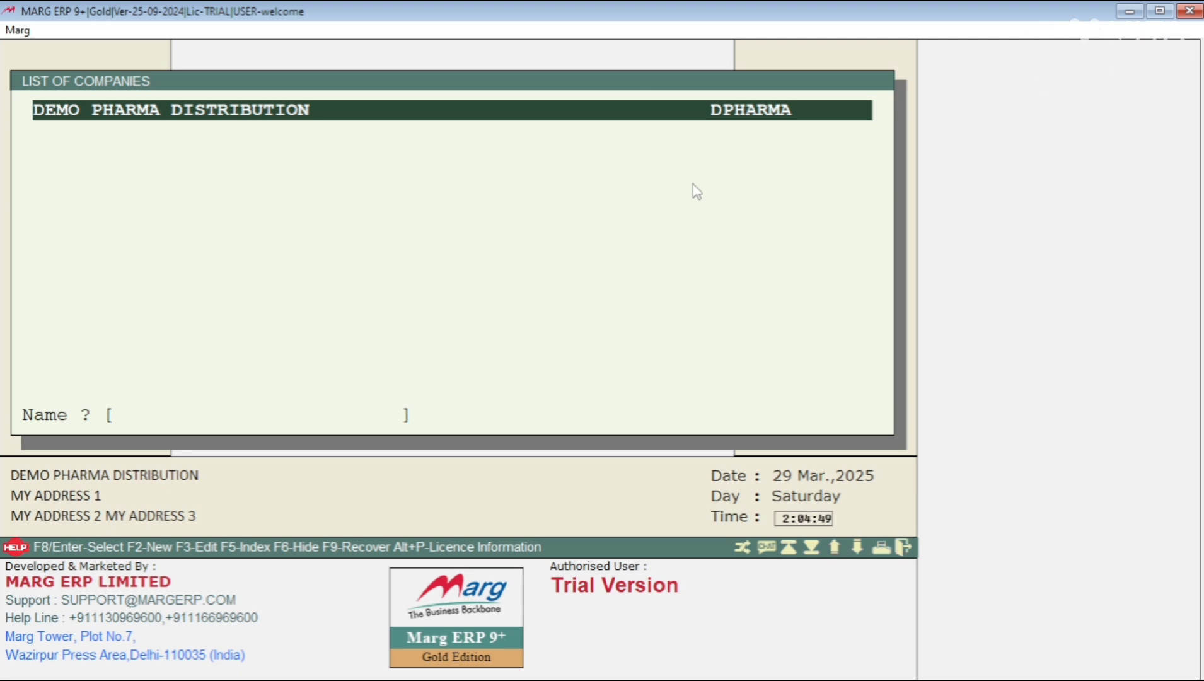
{"action": "key", "text": "Return"}
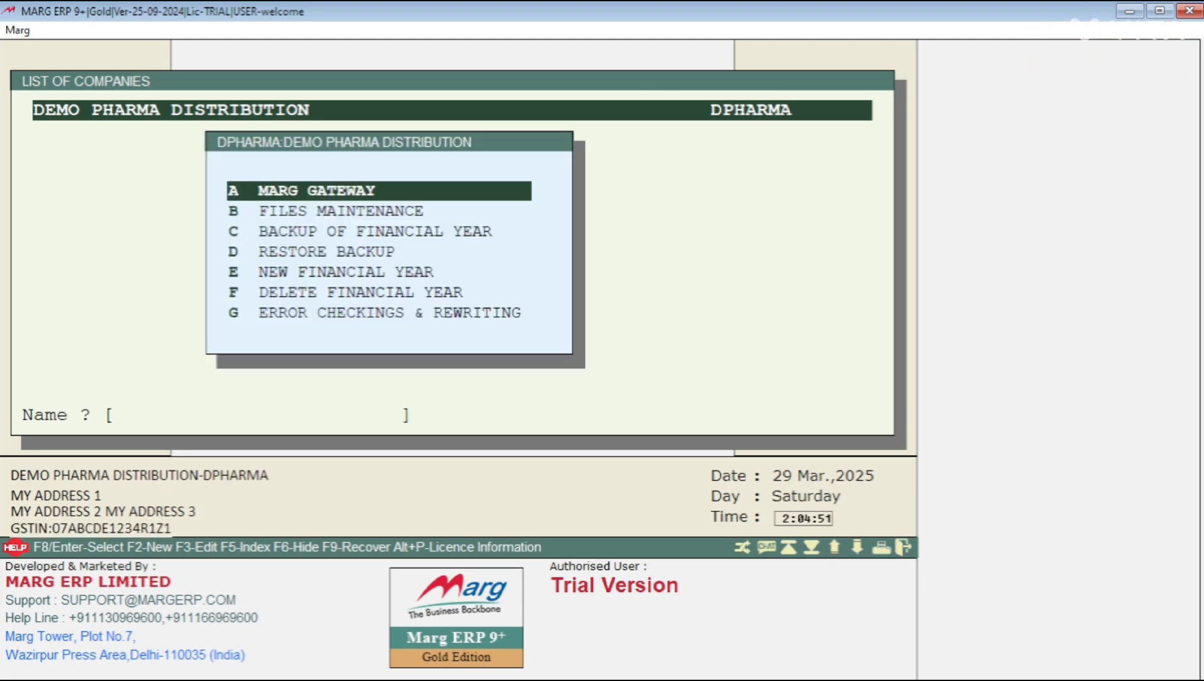
{"action": "key", "text": "Return"}
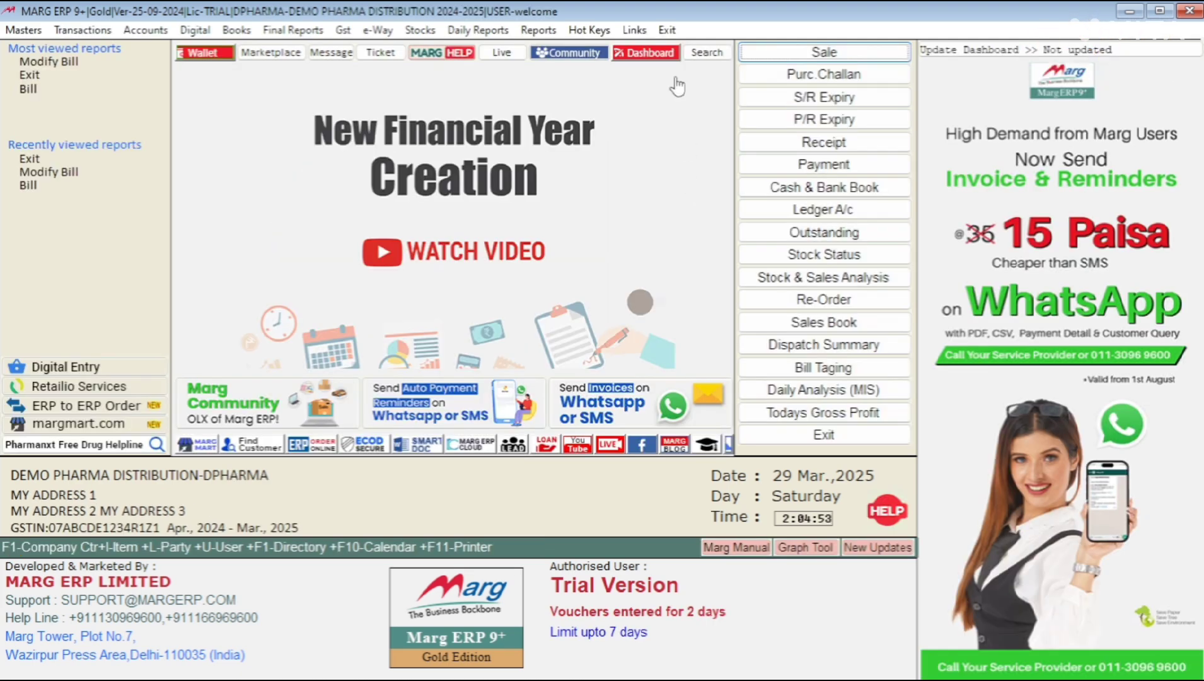
{"action": "left_click", "coordinate": [668, 32]}
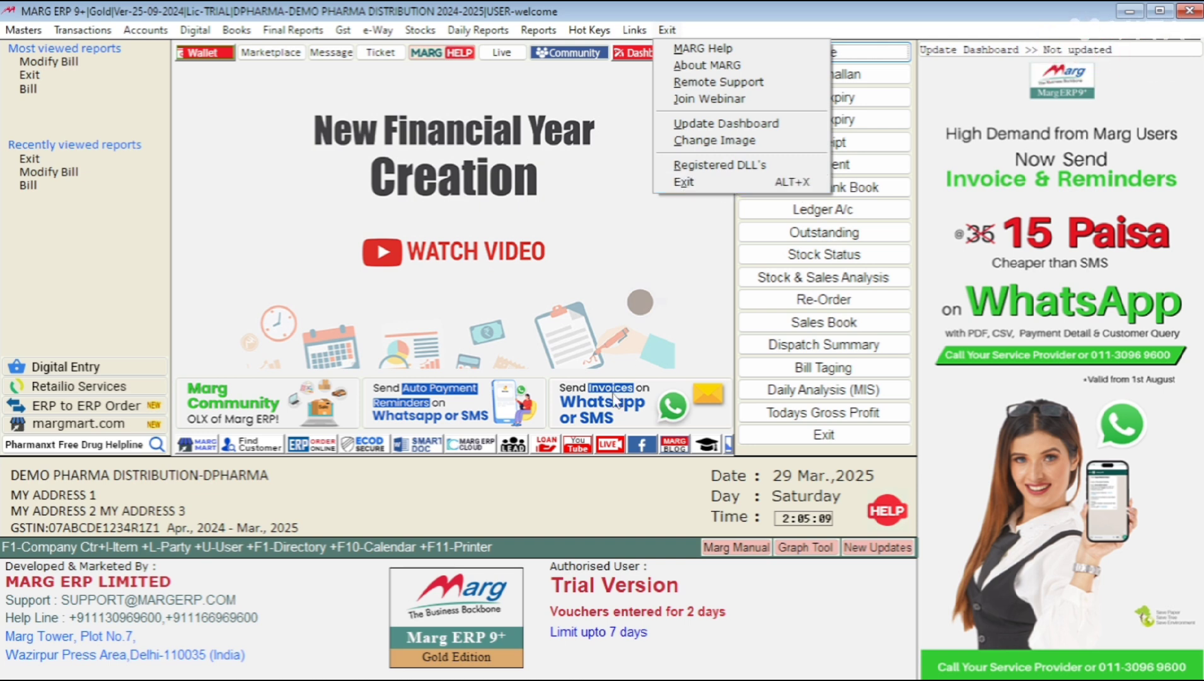
{"action": "left_click", "coordinate": [593, 512]}
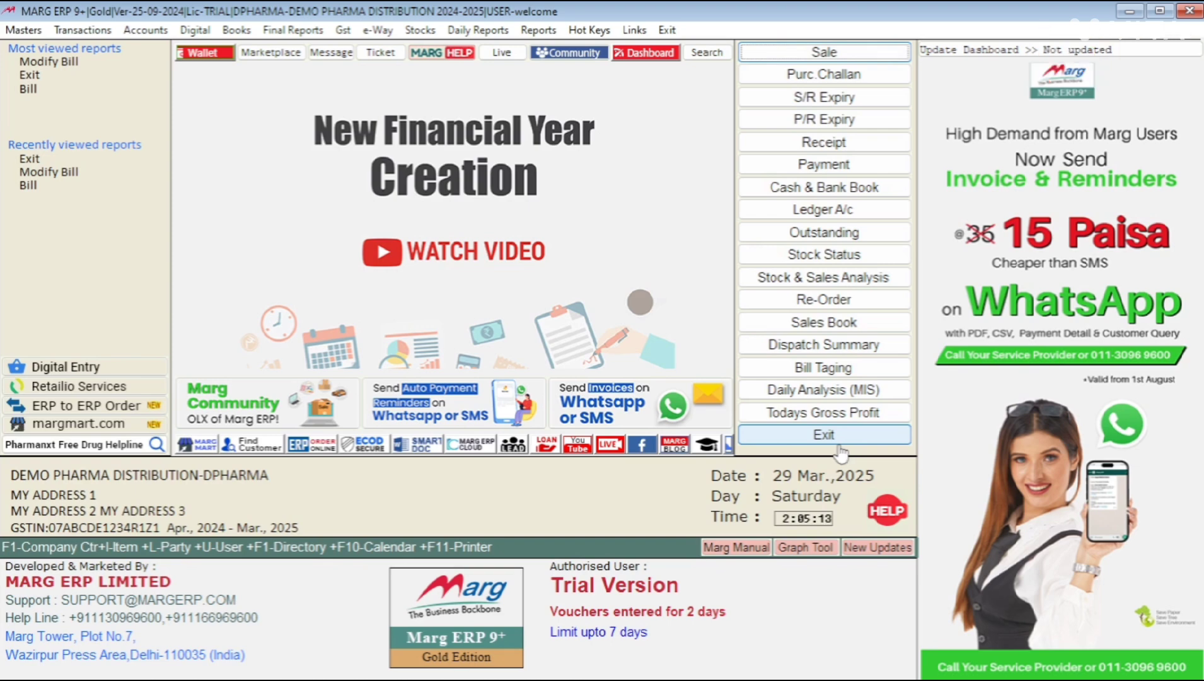
{"action": "left_click", "coordinate": [824, 435]}
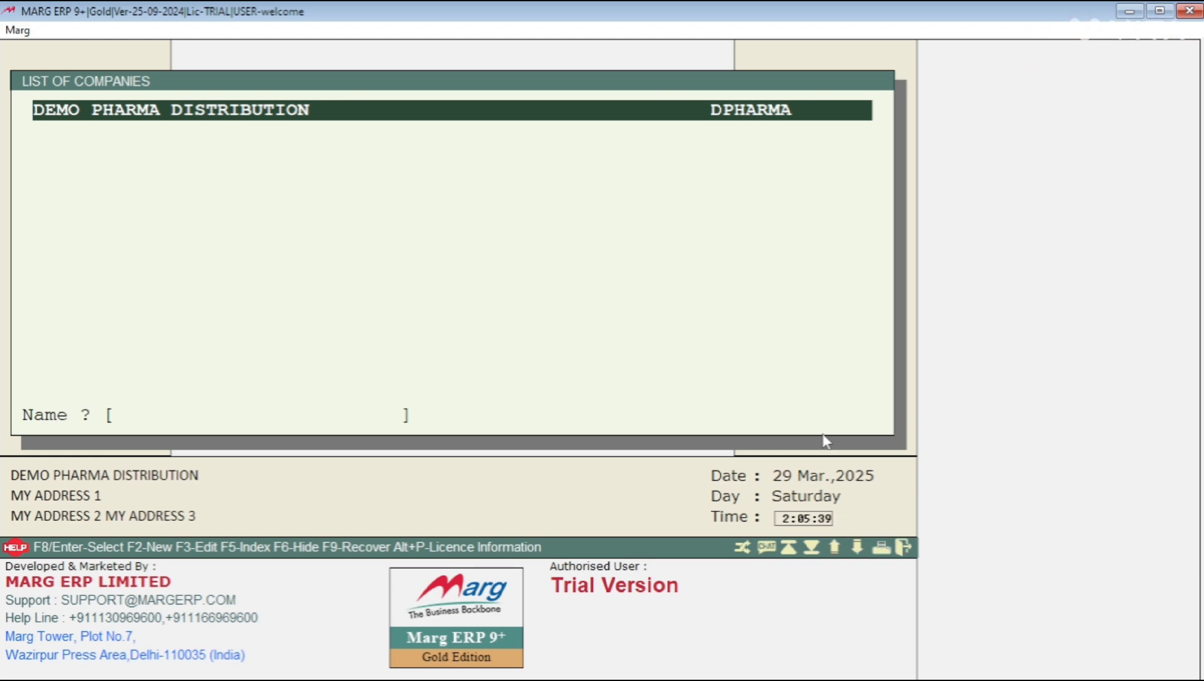
Open Backup of Financial Year for DEMO PHARMA DISTRIBUTION and choose the 2024-2025 year for manual backup
{"action": "key", "text": "Return"}
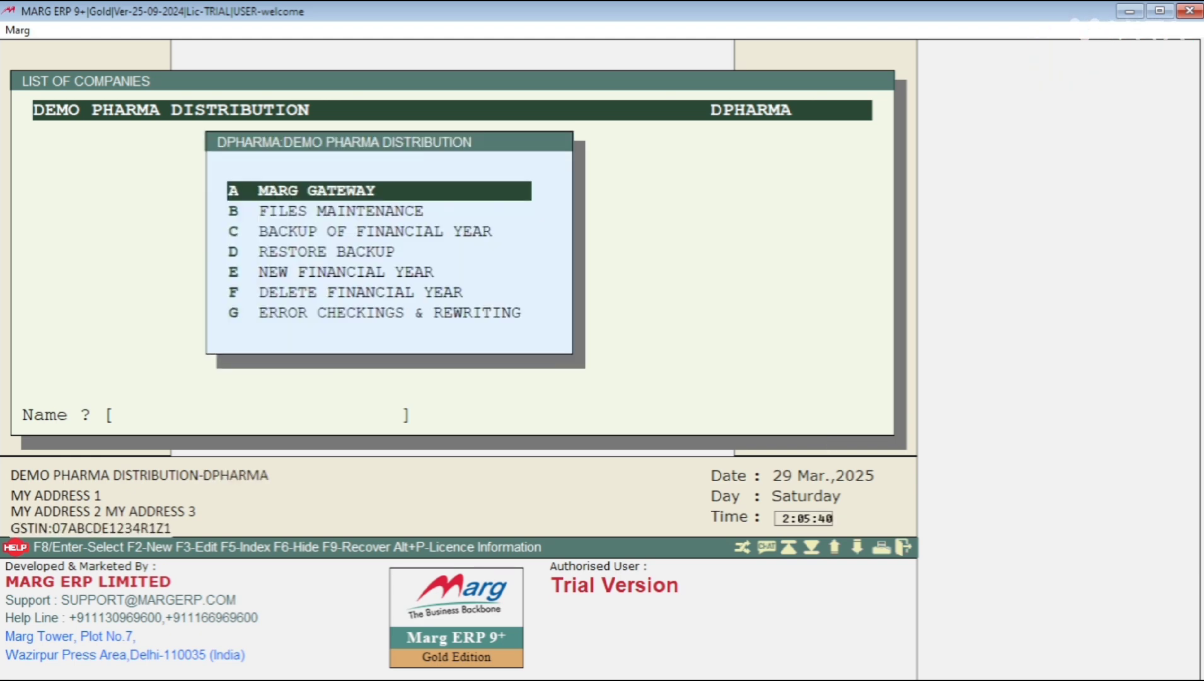
{"action": "key", "text": "Down"}
{"action": "key", "text": "Down"}
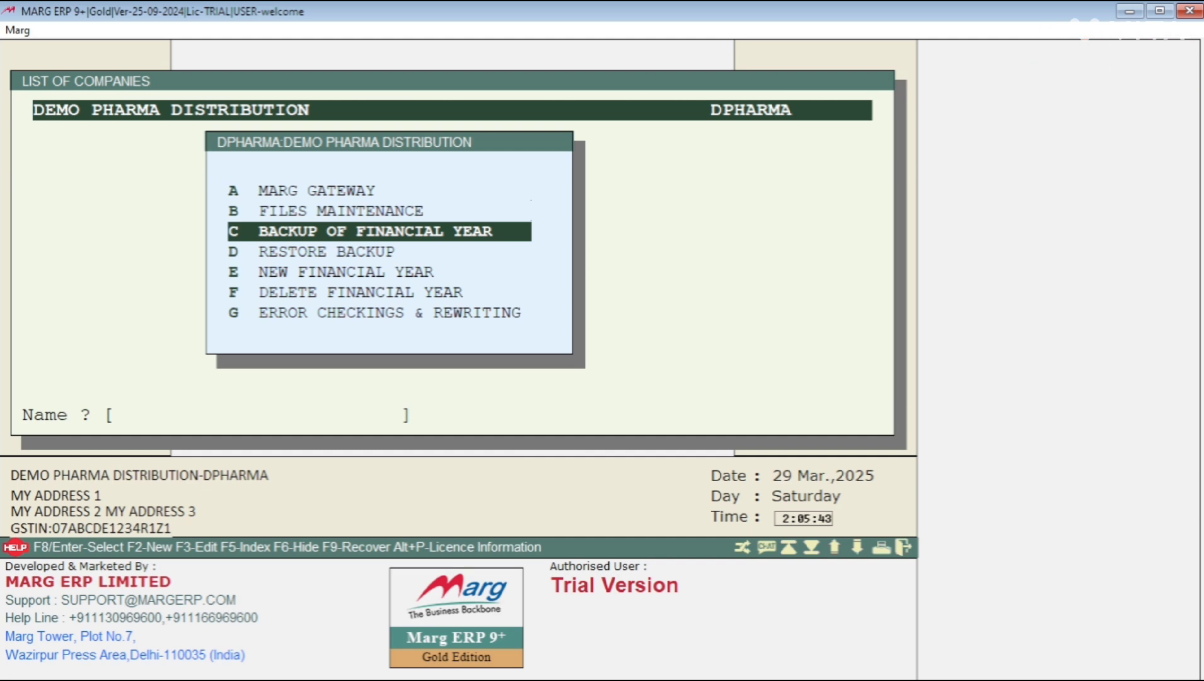
{"action": "key", "text": "Return"}
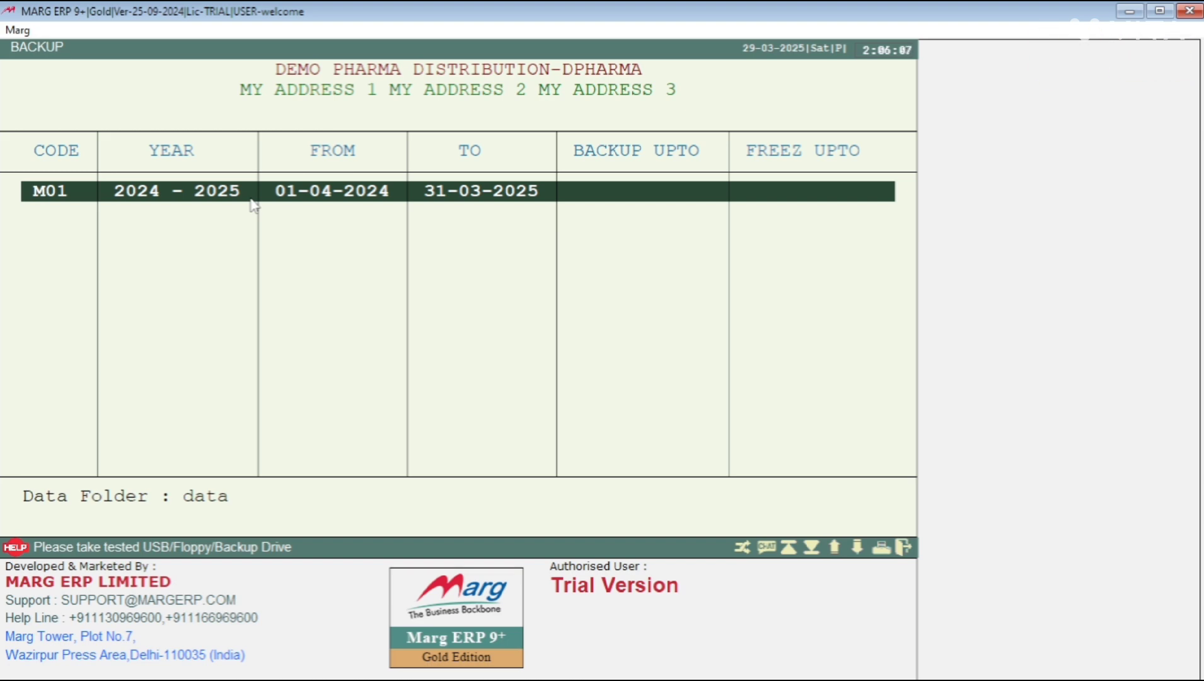
{"action": "key", "text": "Return"}
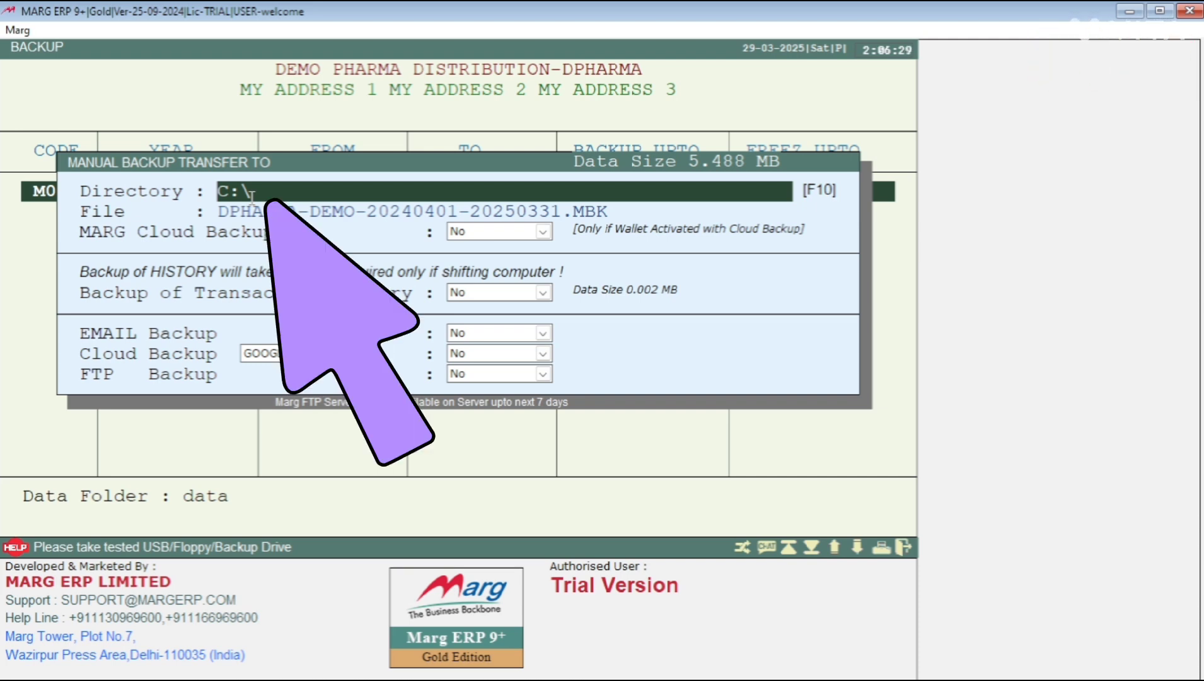
Set the manual backup directory to D:\MARGBKUP24-25
{"action": "key", "text": "Delete"}
{"action": "type", "text": "D"}
{"action": "left_click", "coordinate": [264, 188]}
{"action": "type", "text": "MARGBKU"}
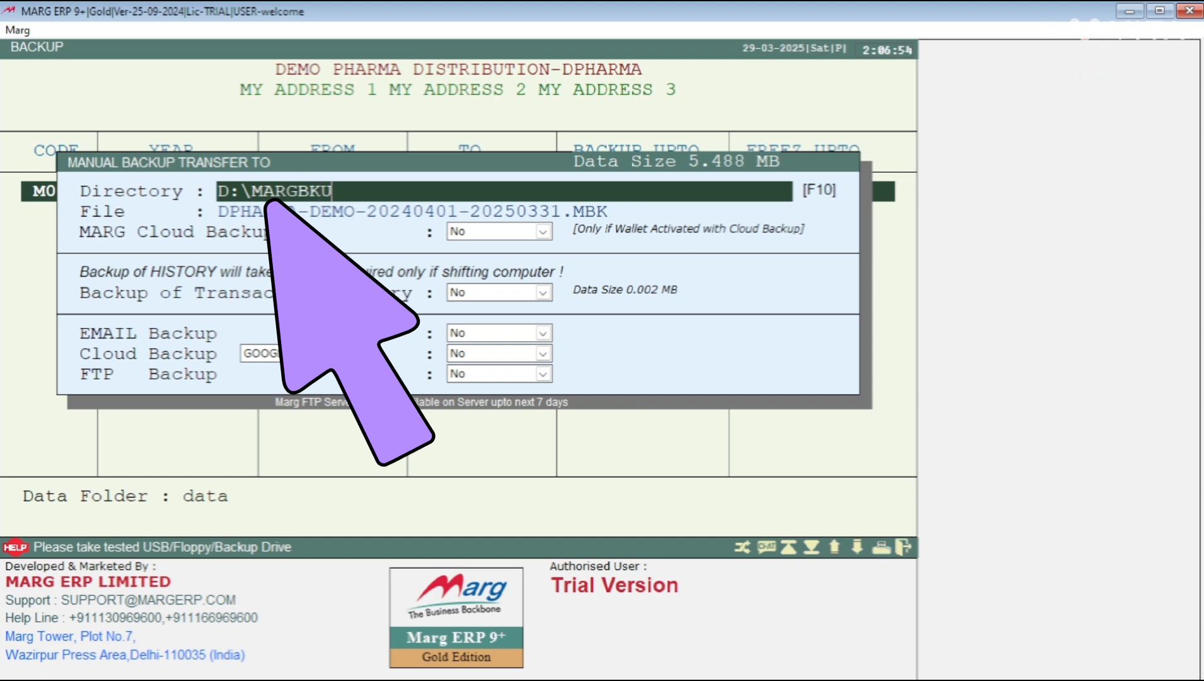
{"action": "type", "text": "P24-25"}
{"action": "key", "text": "Return"}
{"action": "key", "text": "Return"}
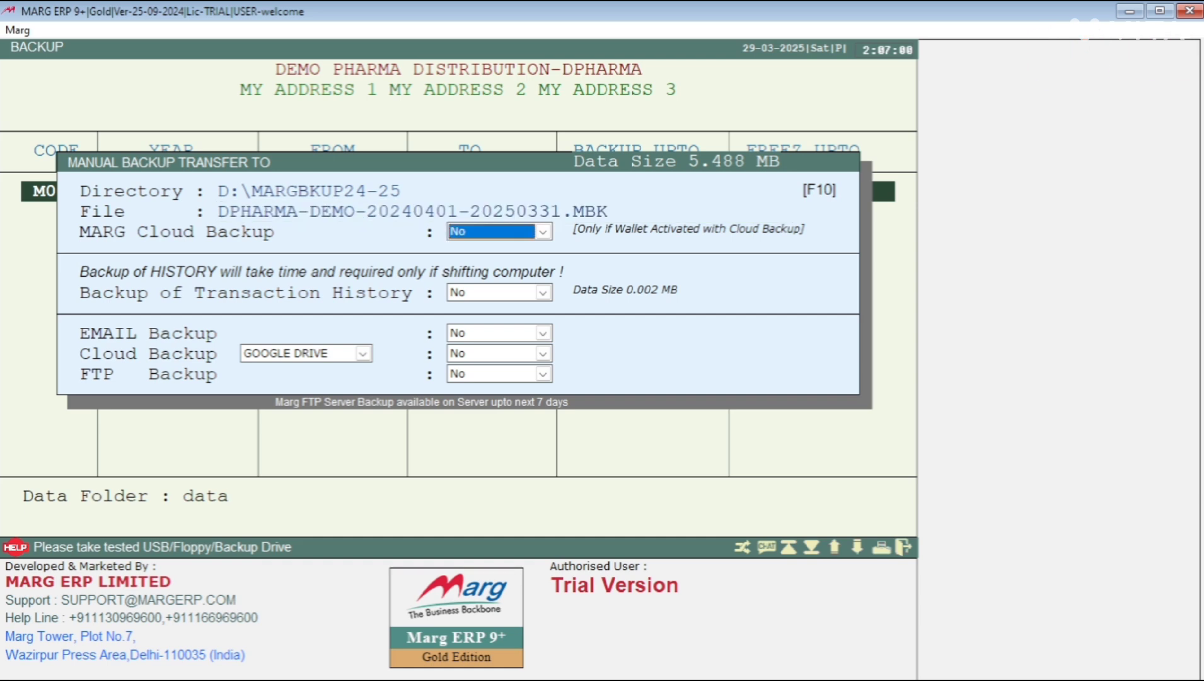
Set Backup of Transaction History to Yes, leave the cloud, email and FTP backups at No, and run the backup
{"action": "key", "text": "Return"}
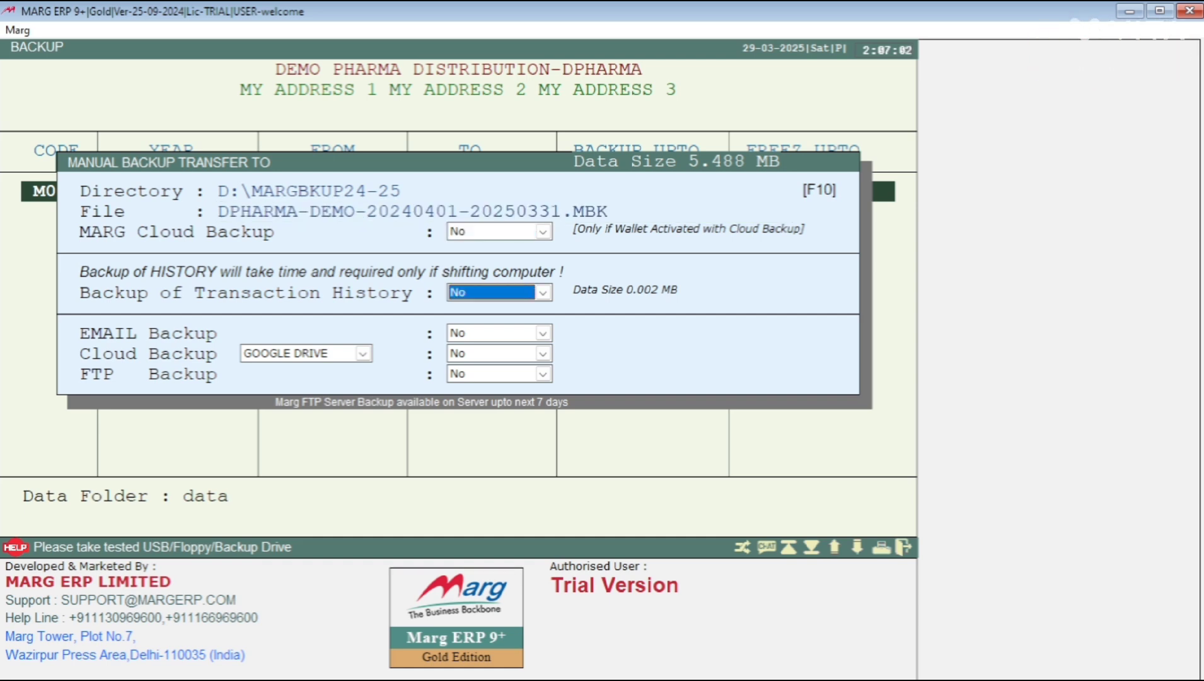
{"action": "key", "text": "y"}
{"action": "key", "text": "Return"}
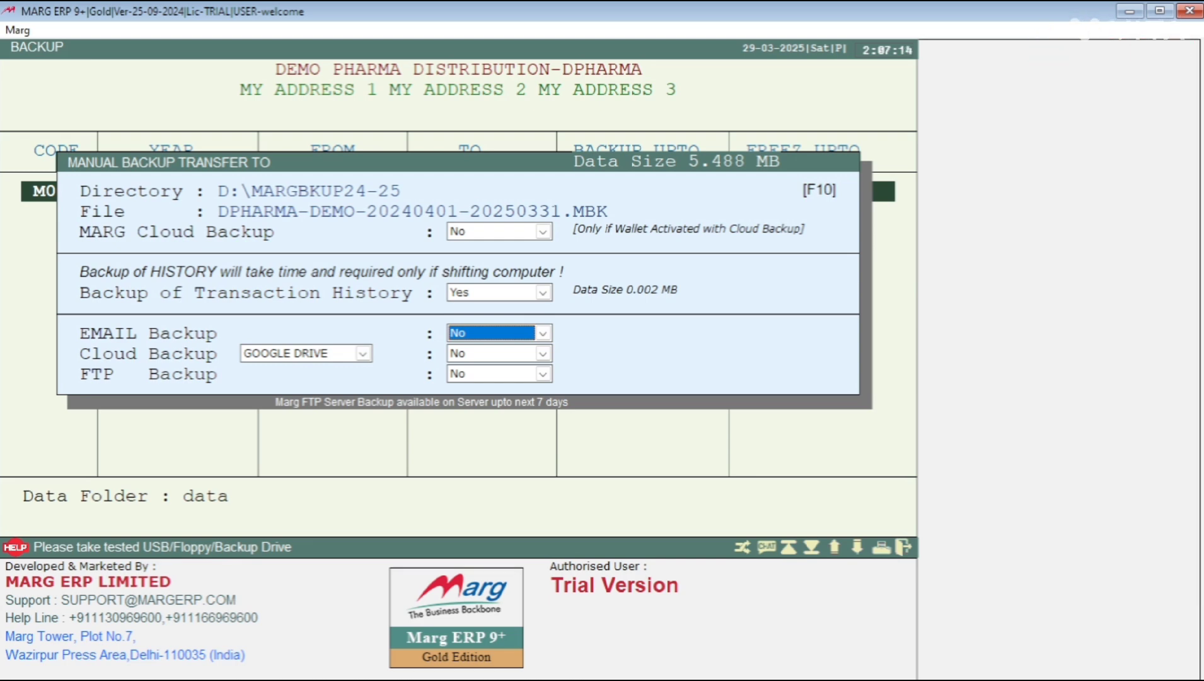
{"action": "key", "text": "Return"}
{"action": "key", "text": "Return"}
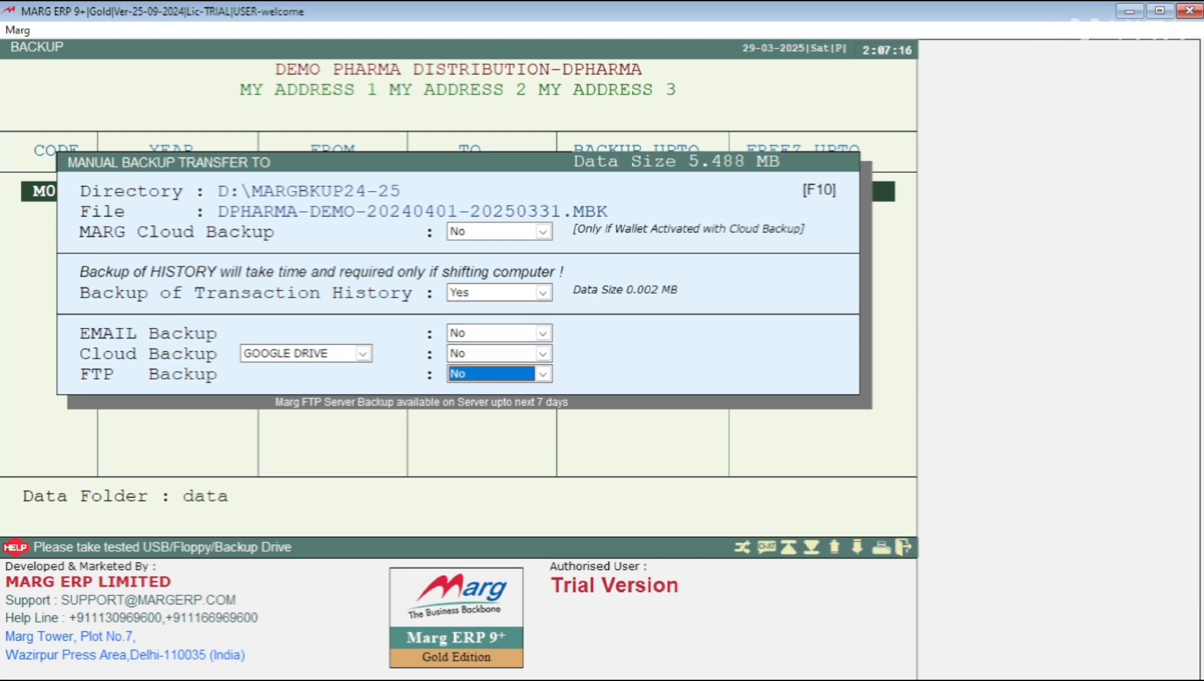
{"action": "key", "text": "Return"}
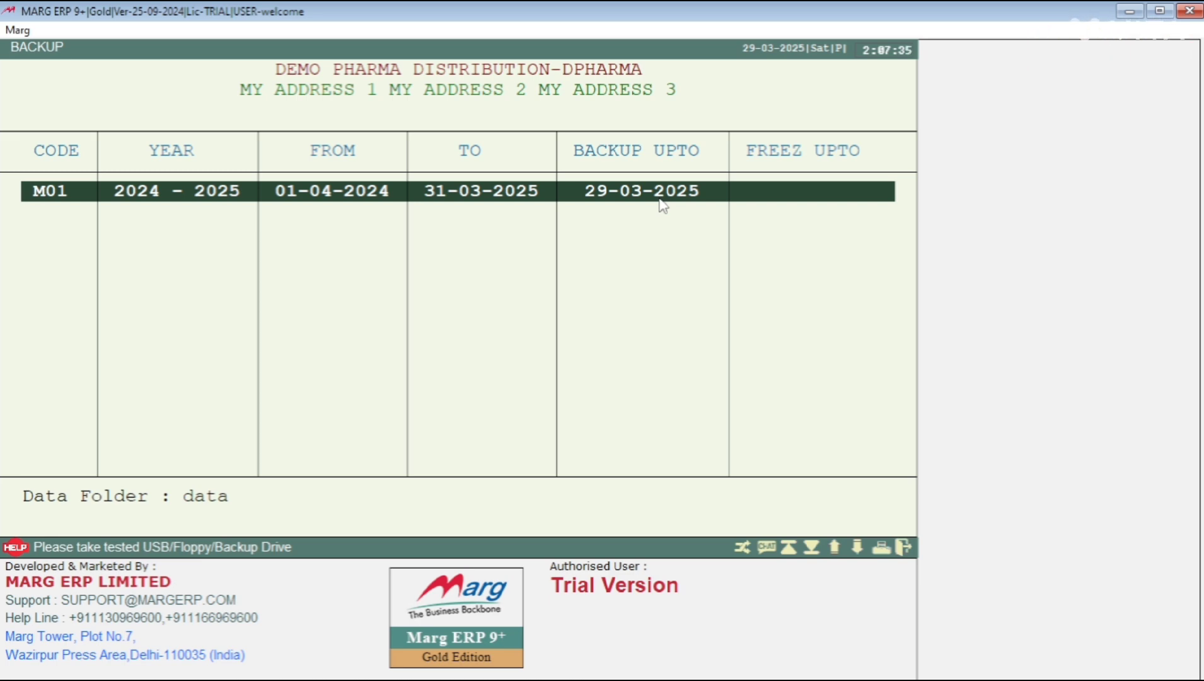
Leave the backup list and reopen the manual backup of the 2024-2025 financial year
{"action": "key", "text": "Escape"}
{"action": "key", "text": "Down"}
{"action": "key", "text": "Down"}
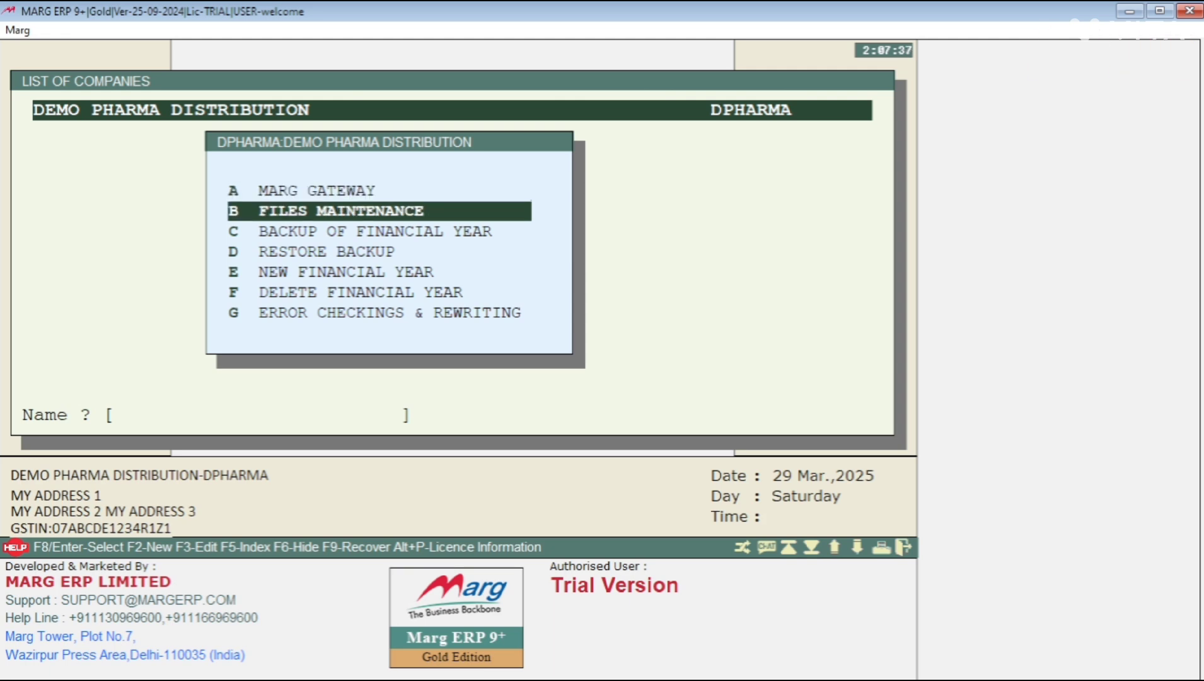
{"action": "key", "text": "Return"}
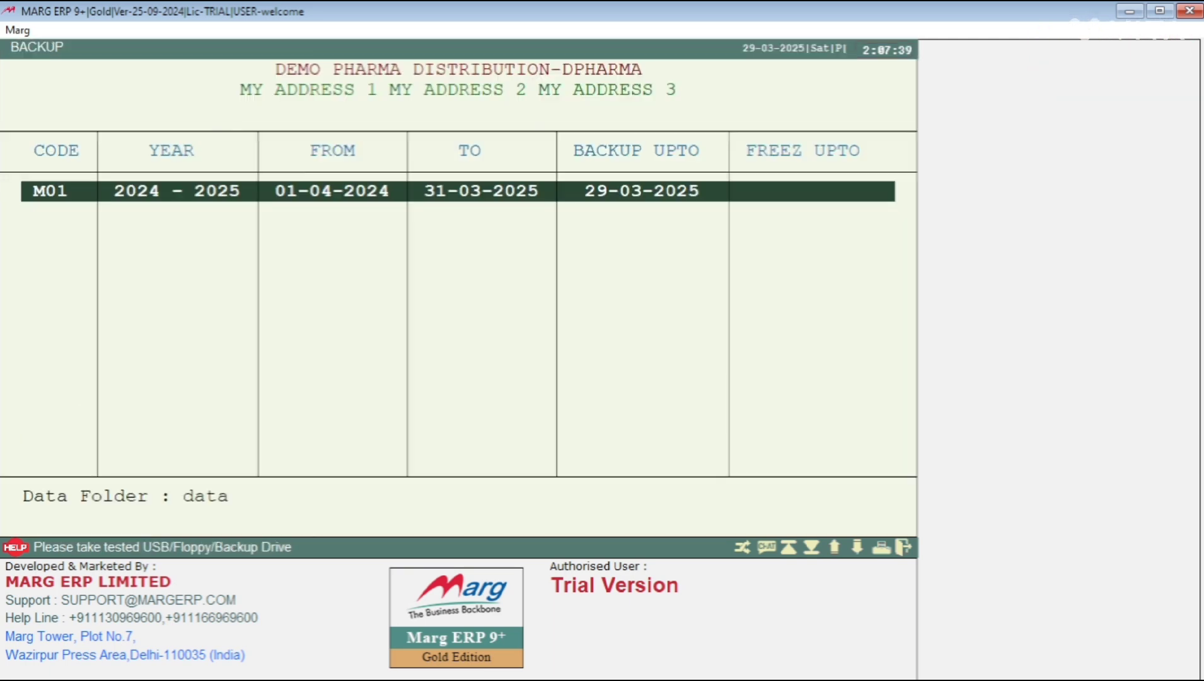
{"action": "key", "text": "Return"}
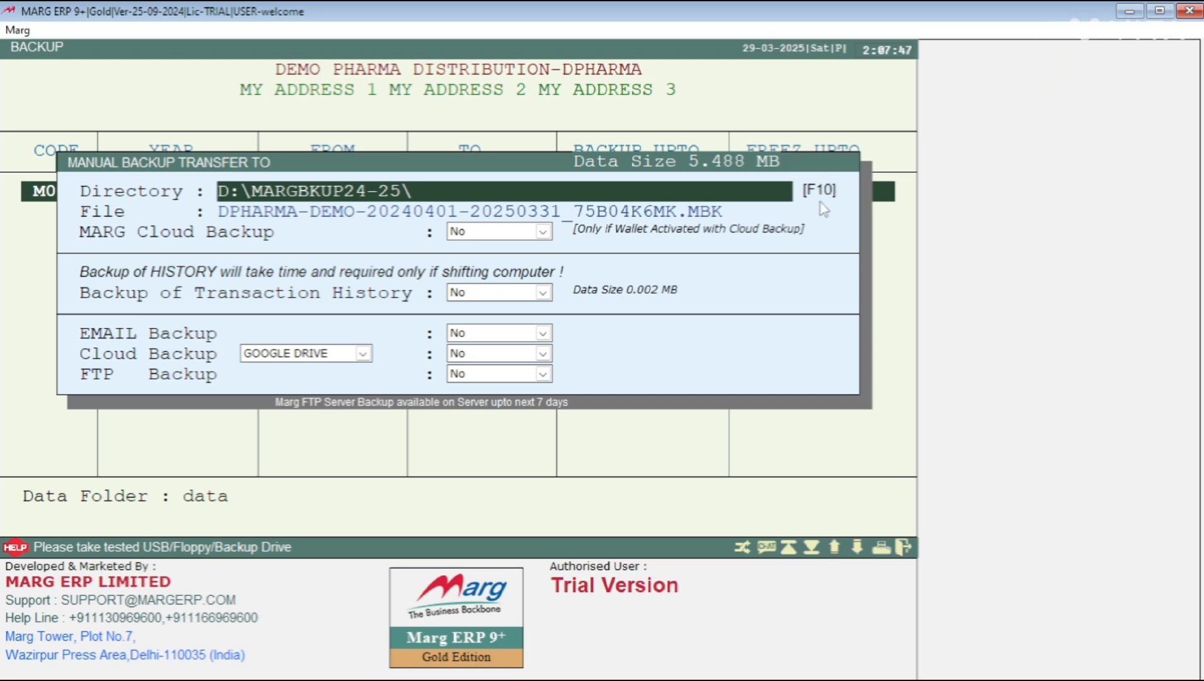
Browse to the MARGBKUP24-25 folder on New Volume (D:) and accept it as the backup directory
{"action": "key", "text": "F10"}
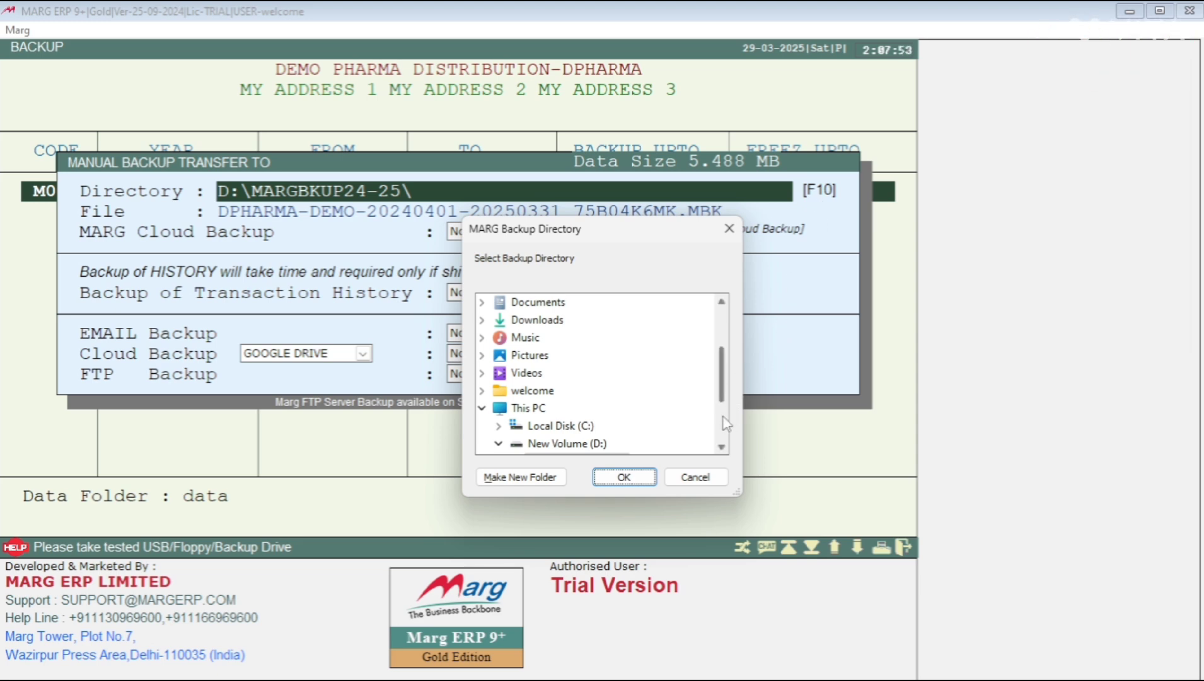
{"action": "scroll", "coordinate": [728, 423], "scroll_direction": "down", "scroll_amount": 2}
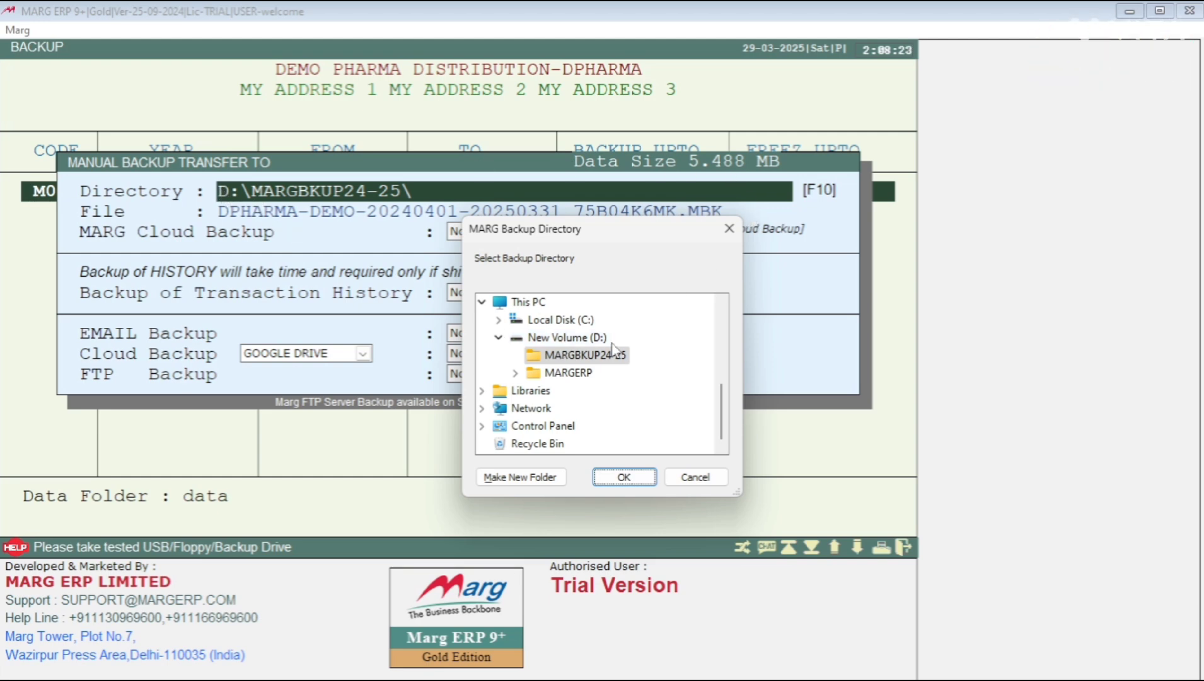
{"action": "left_click", "coordinate": [550, 341]}
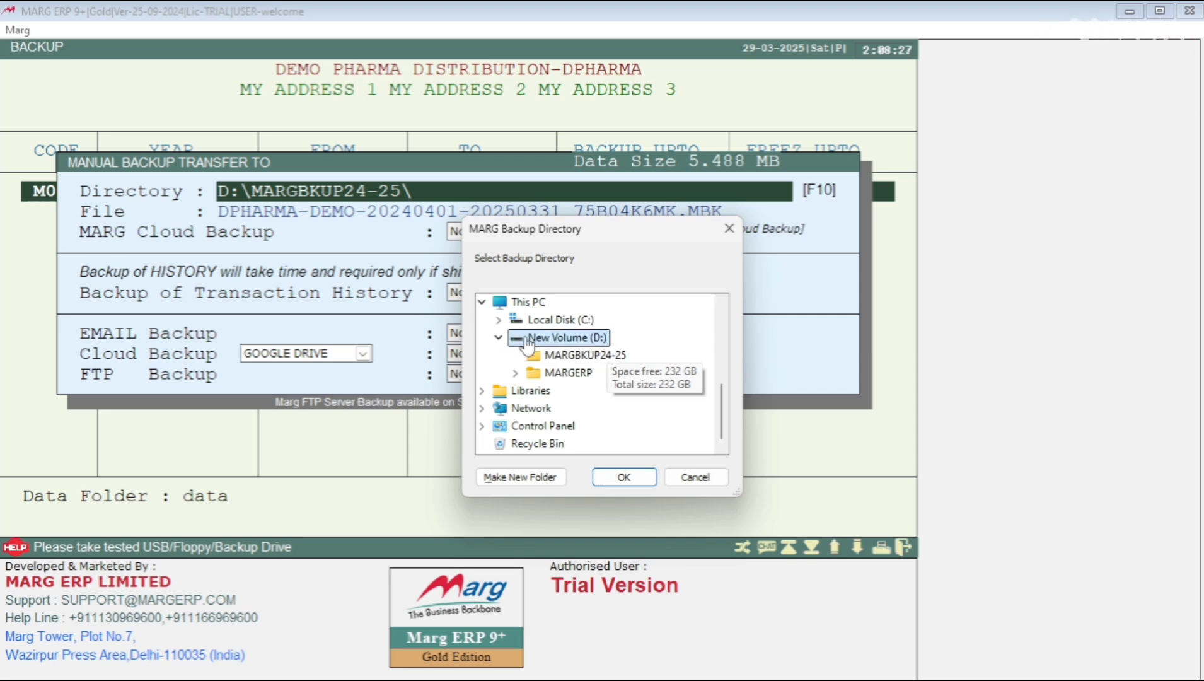
{"action": "left_click", "coordinate": [498, 338]}
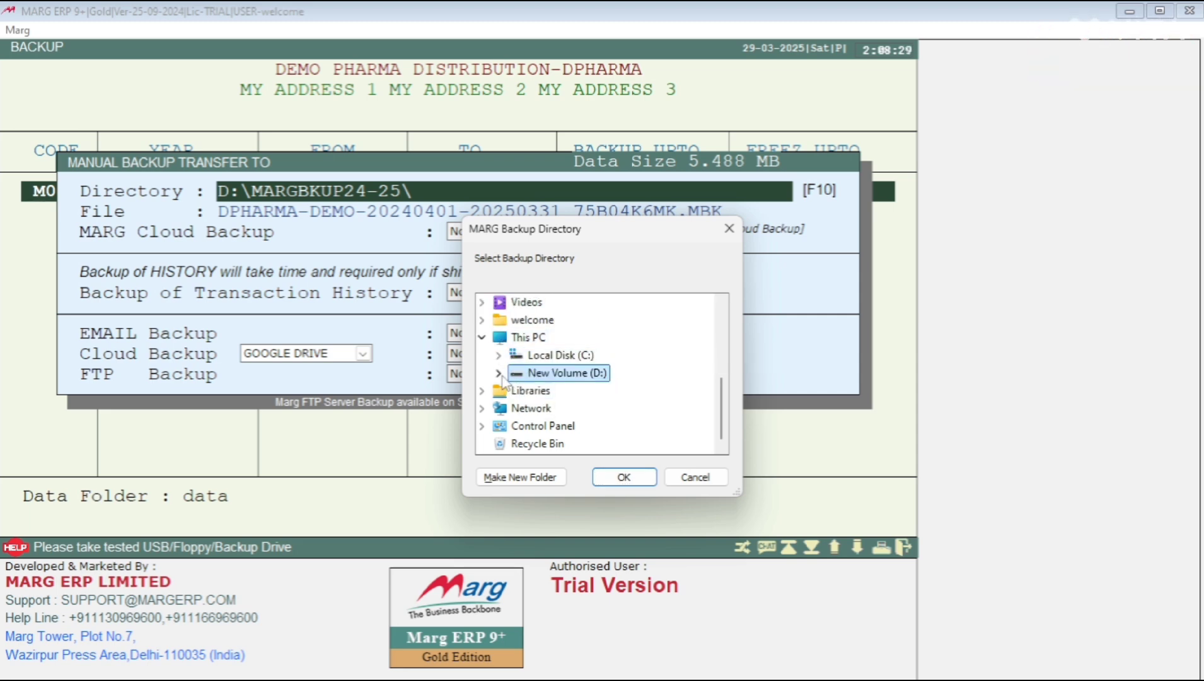
{"action": "left_click", "coordinate": [500, 373]}
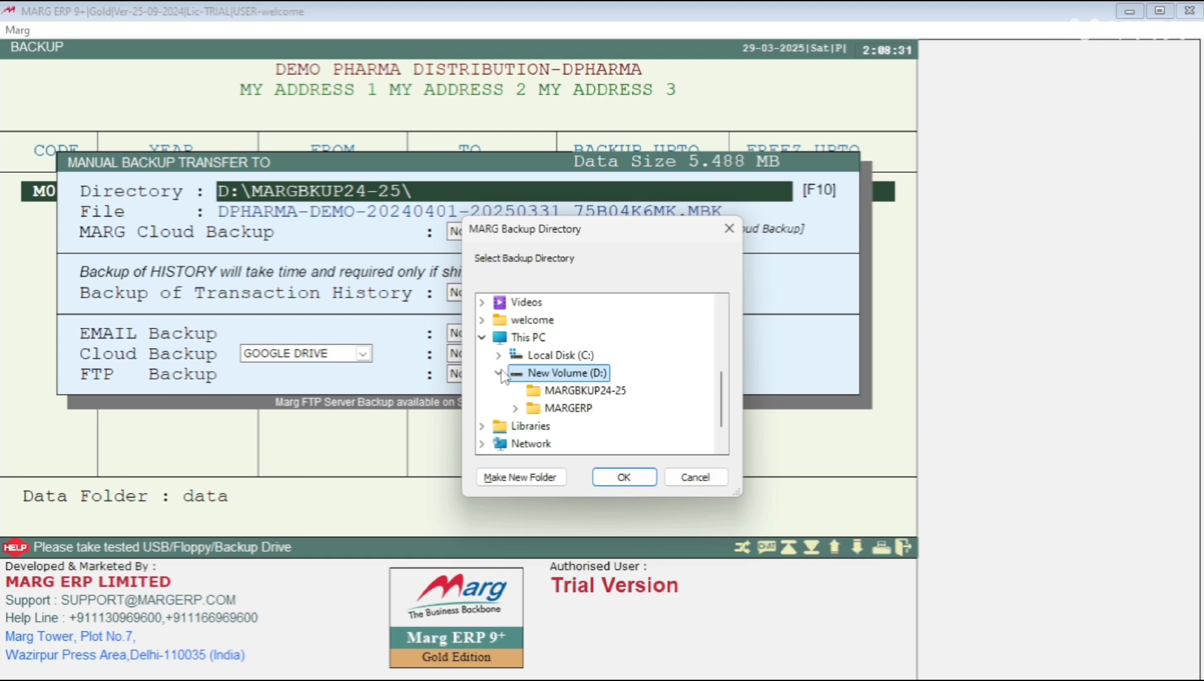
{"action": "left_click", "coordinate": [597, 391]}
{"action": "left_click", "coordinate": [624, 478]}
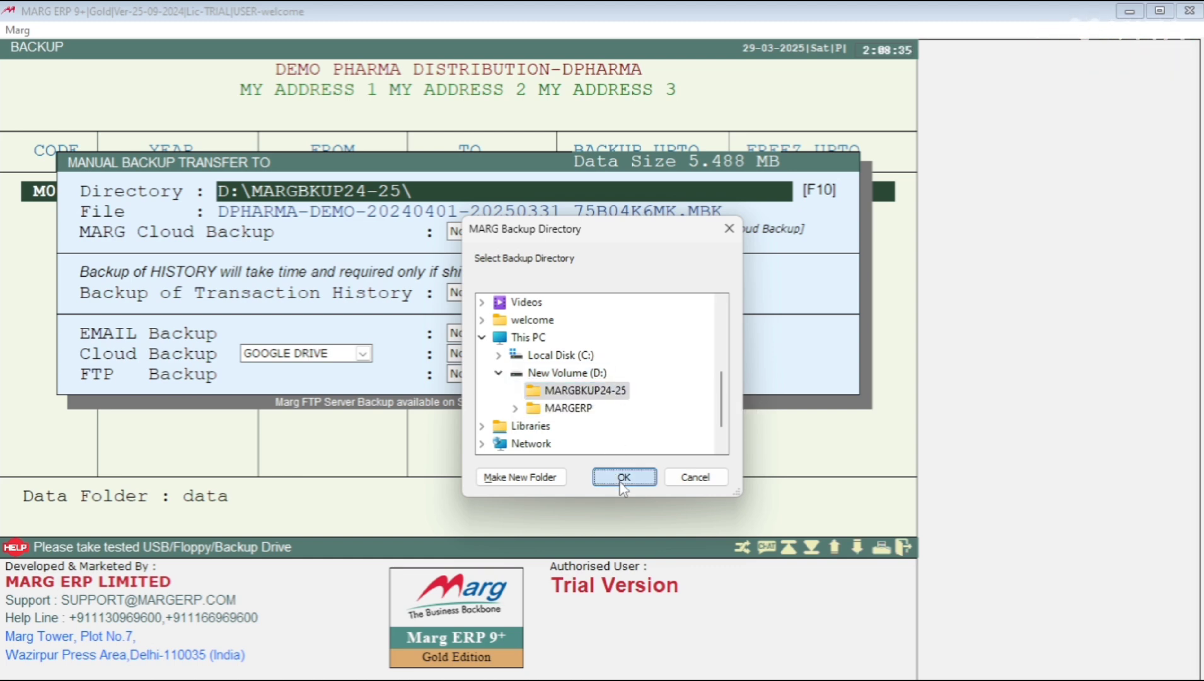
{"action": "key", "text": "Return"}
{"action": "key", "text": "Return"}
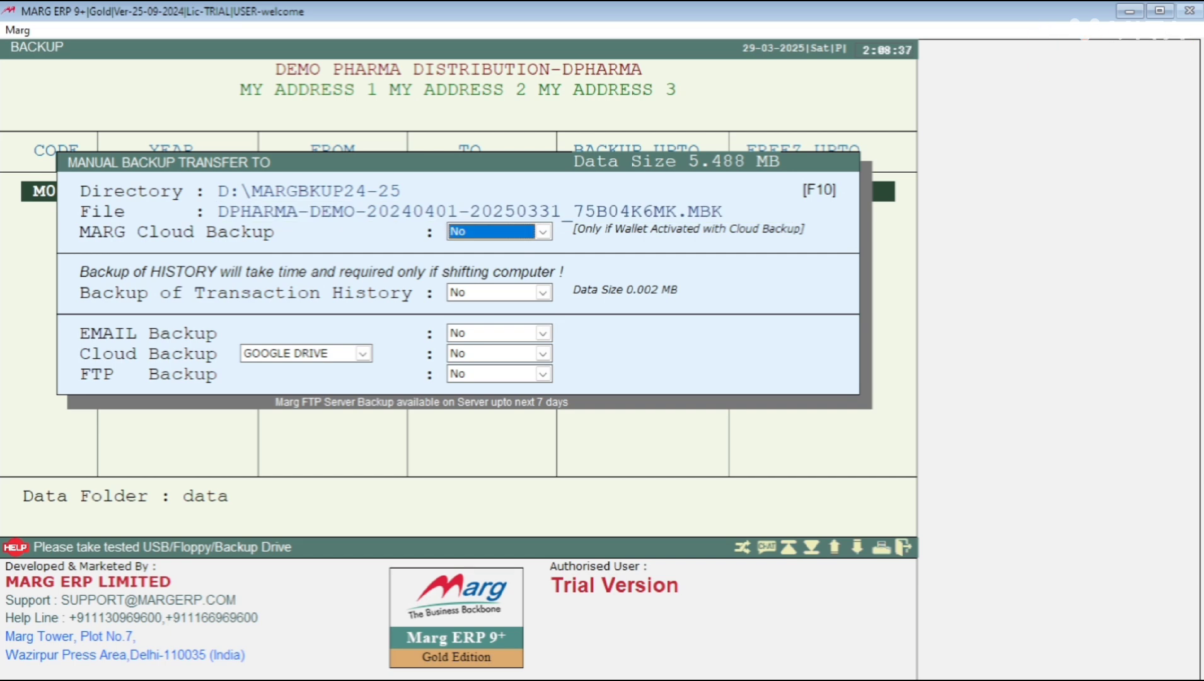
Run the backup again with Backup of Transaction History set to Yes and return to the Marg Gateway
{"action": "key", "text": "Return"}
{"action": "key", "text": "y"}
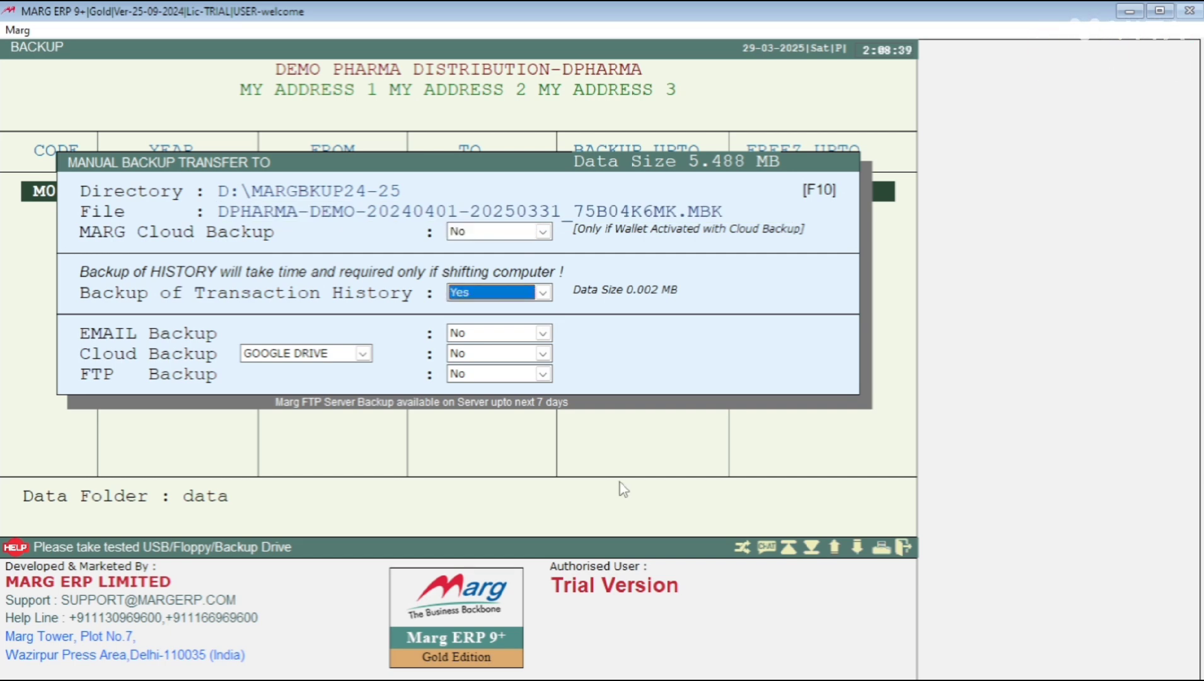
{"action": "key", "text": "Return"}
{"action": "key", "text": "Return"}
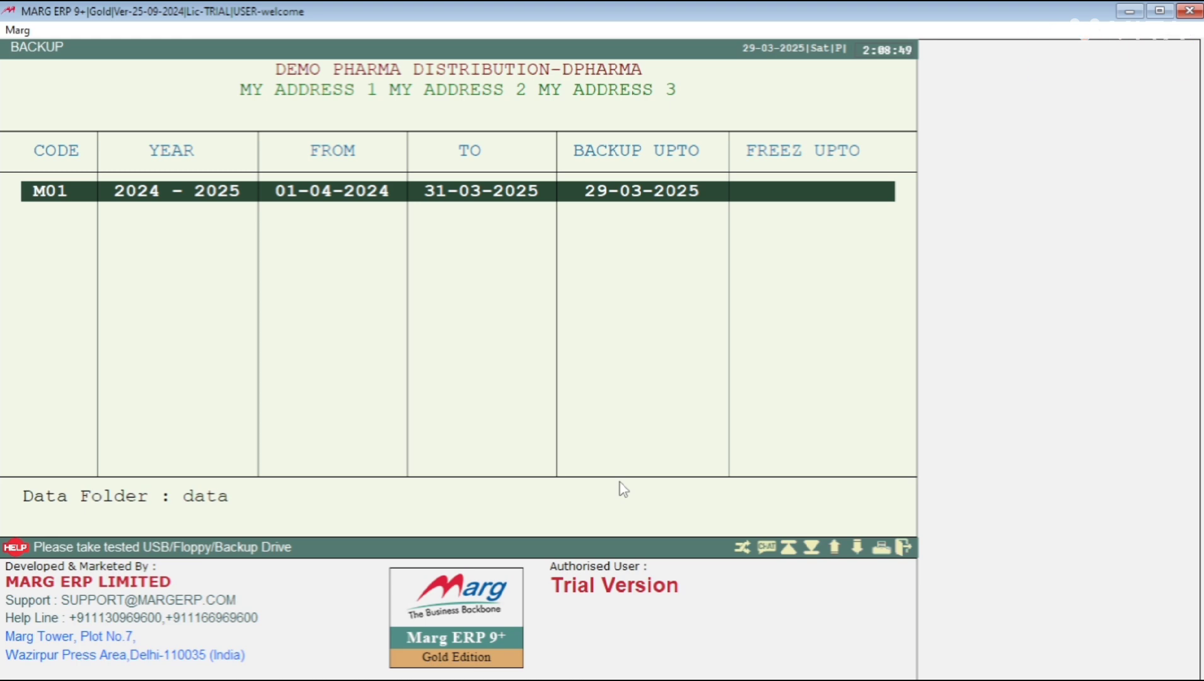
{"action": "key", "text": "Escape"}
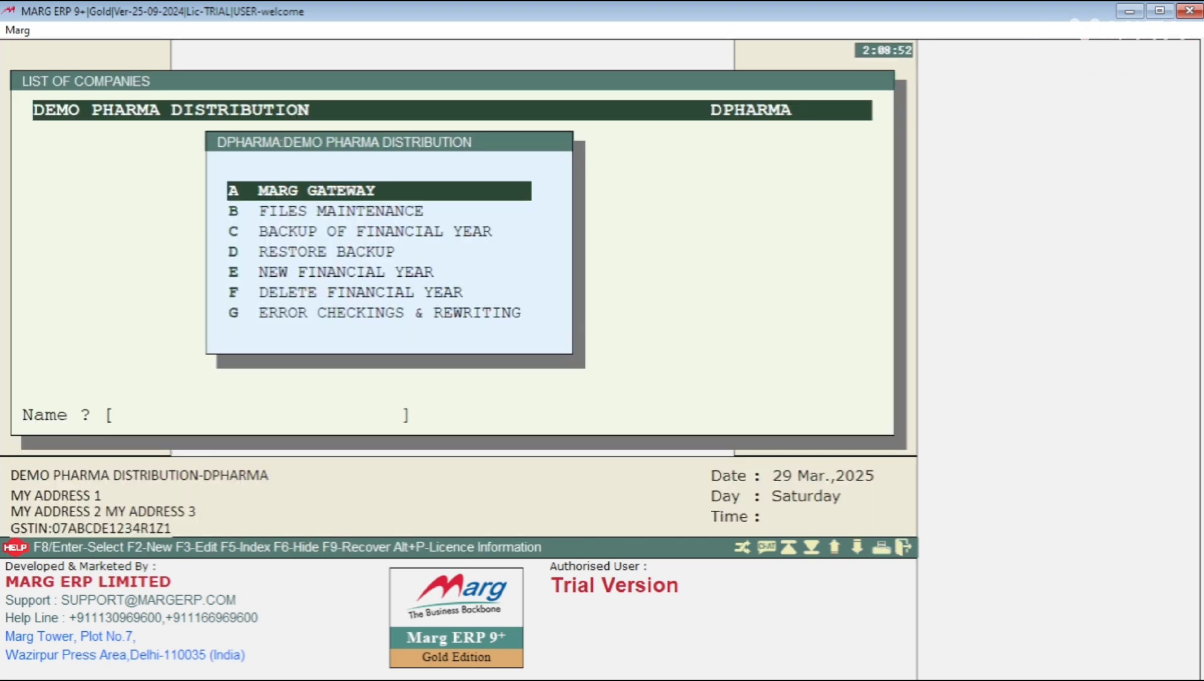
{"action": "key", "text": "Return"}
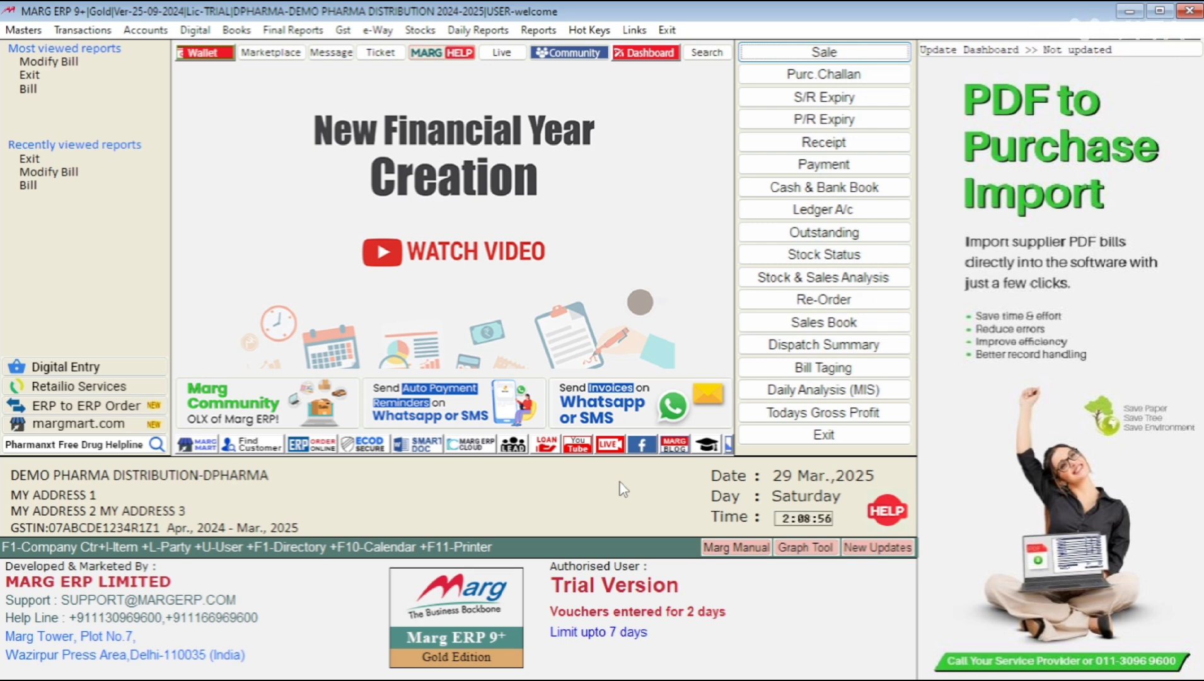
Switch to the MARG ERP 9+ Server window and shut the backup server down, confirming the exit
{"action": "left_click", "coordinate": [1132, 11]}
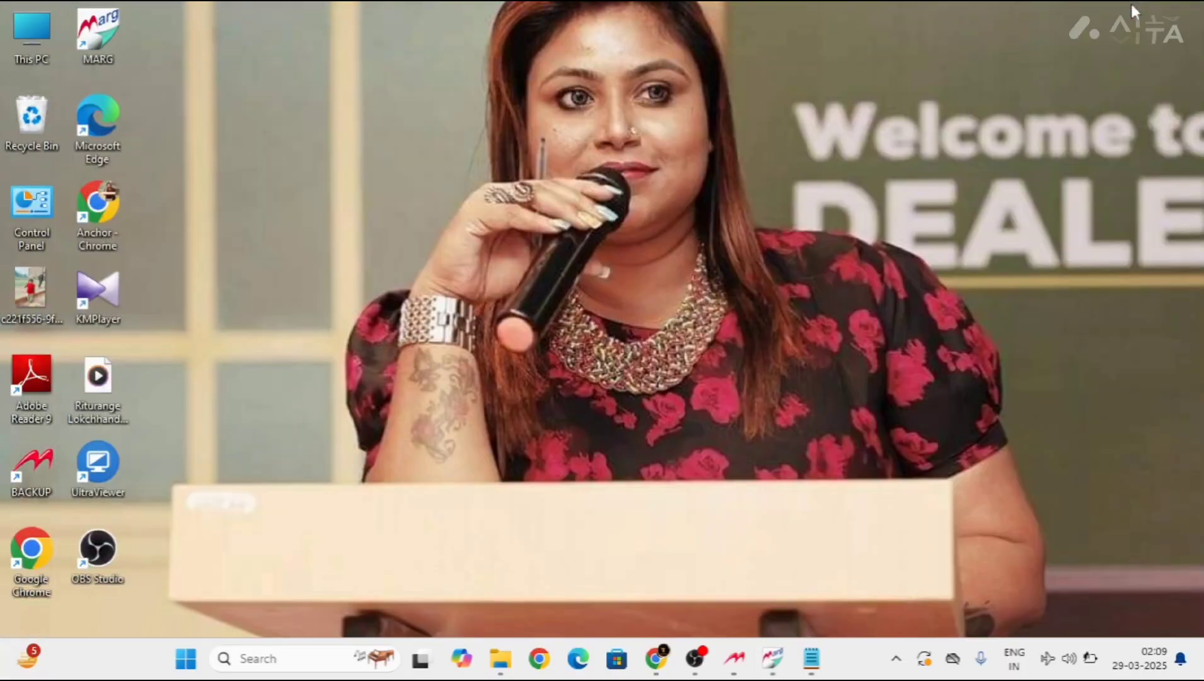
{"action": "left_click", "coordinate": [735, 662]}
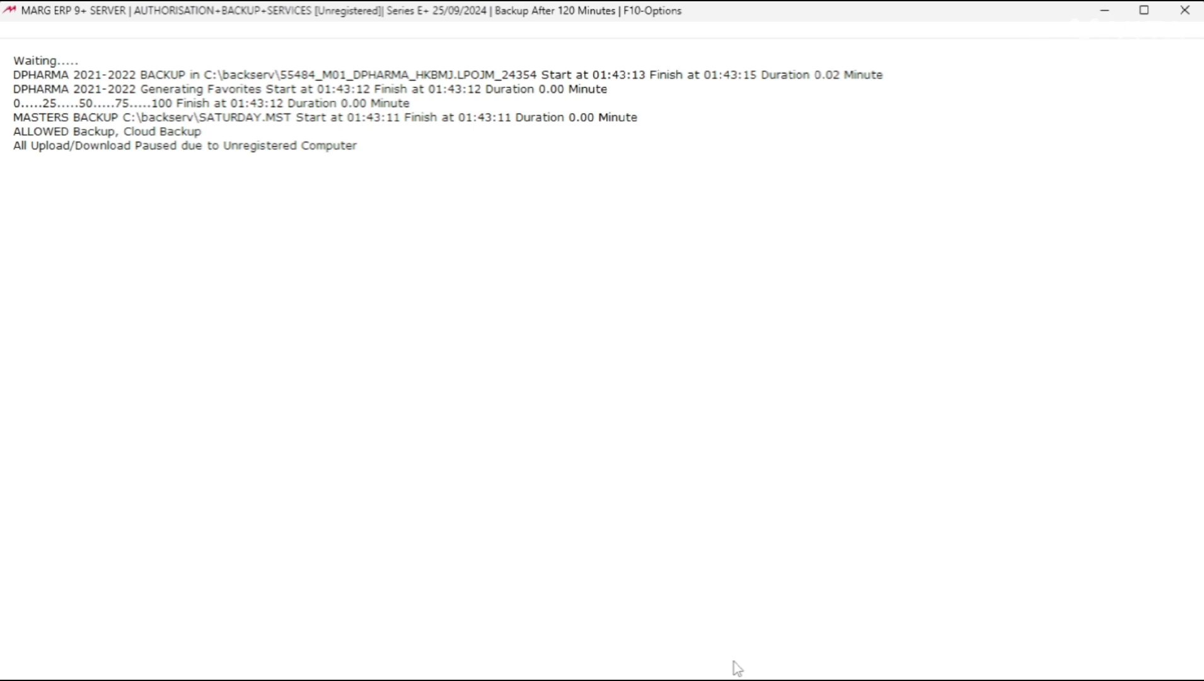
{"action": "key", "text": "Escape"}
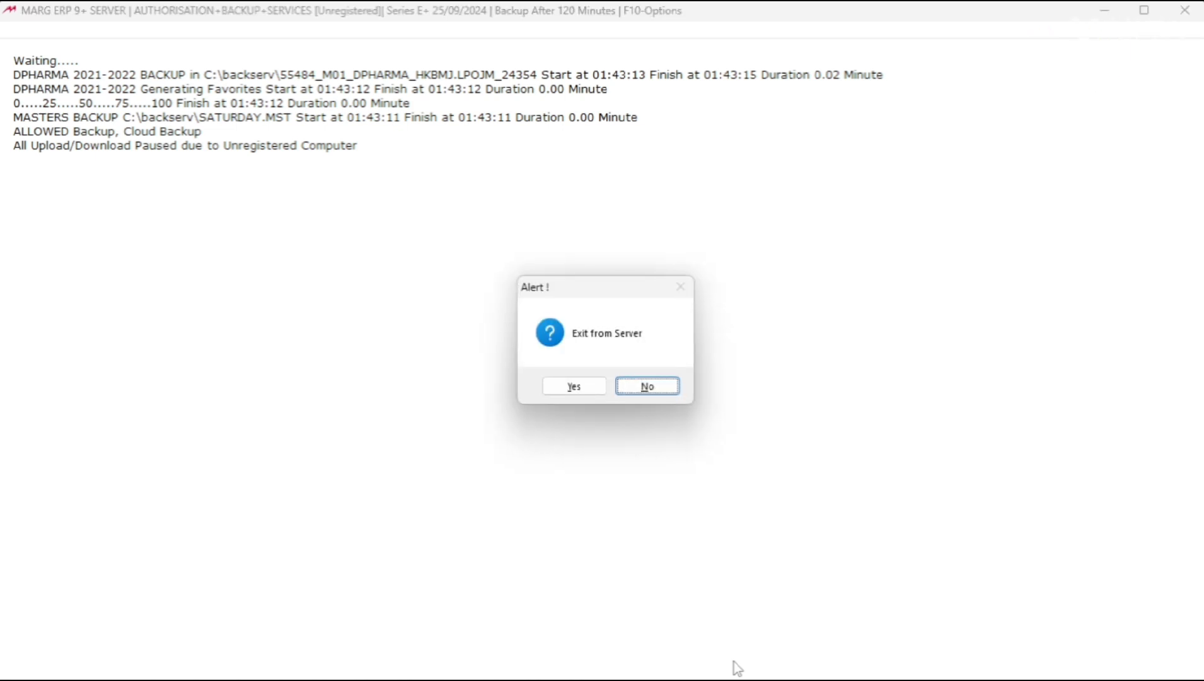
{"action": "key", "text": "Left"}
{"action": "key", "text": "Return"}
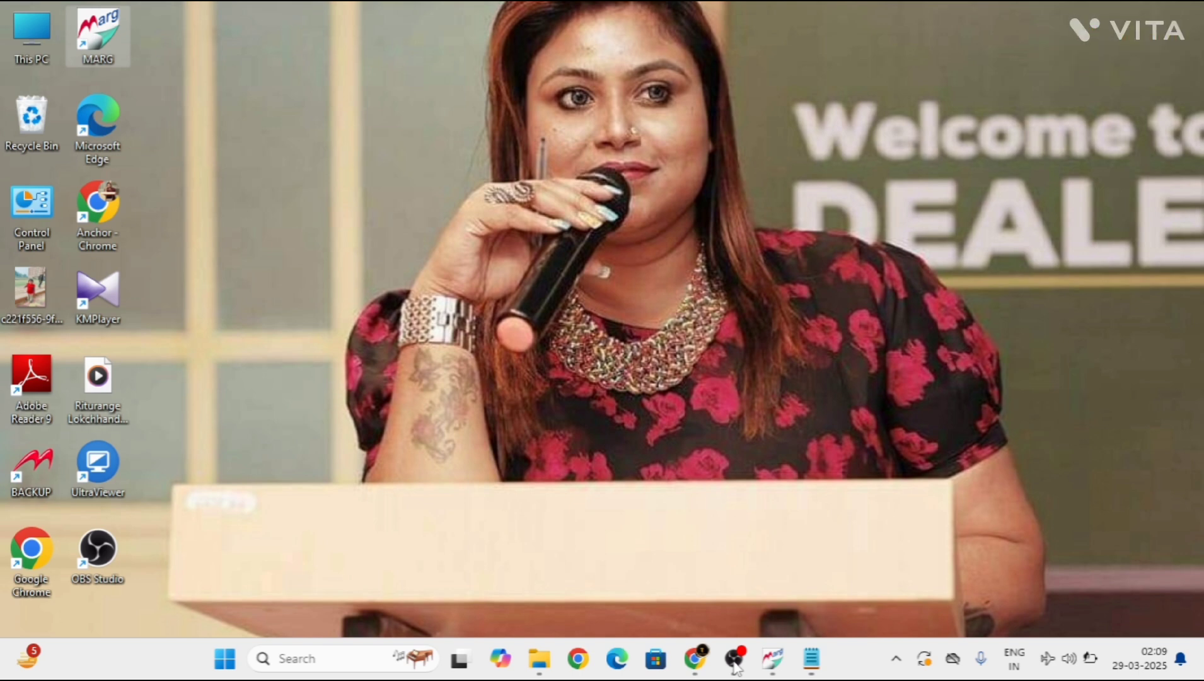
Return to the MARG ERP company window and exit the 2024-2025 year to the list of companies
{"action": "left_click", "coordinate": [773, 667]}
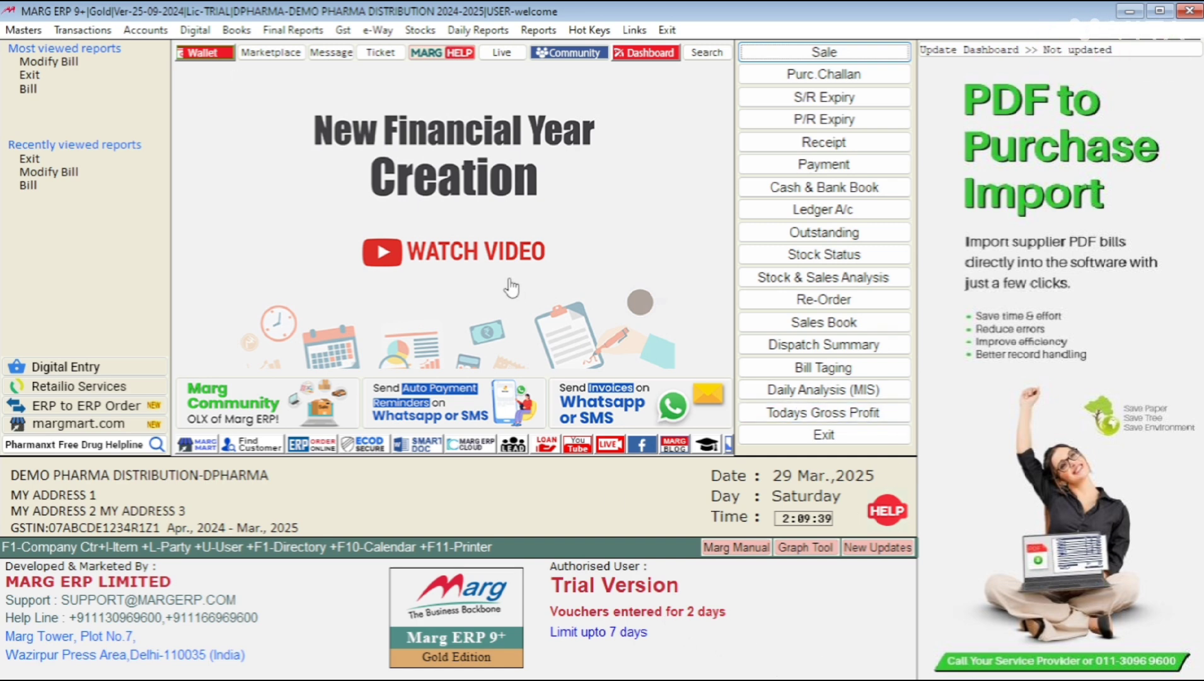
{"action": "left_click", "coordinate": [670, 30]}
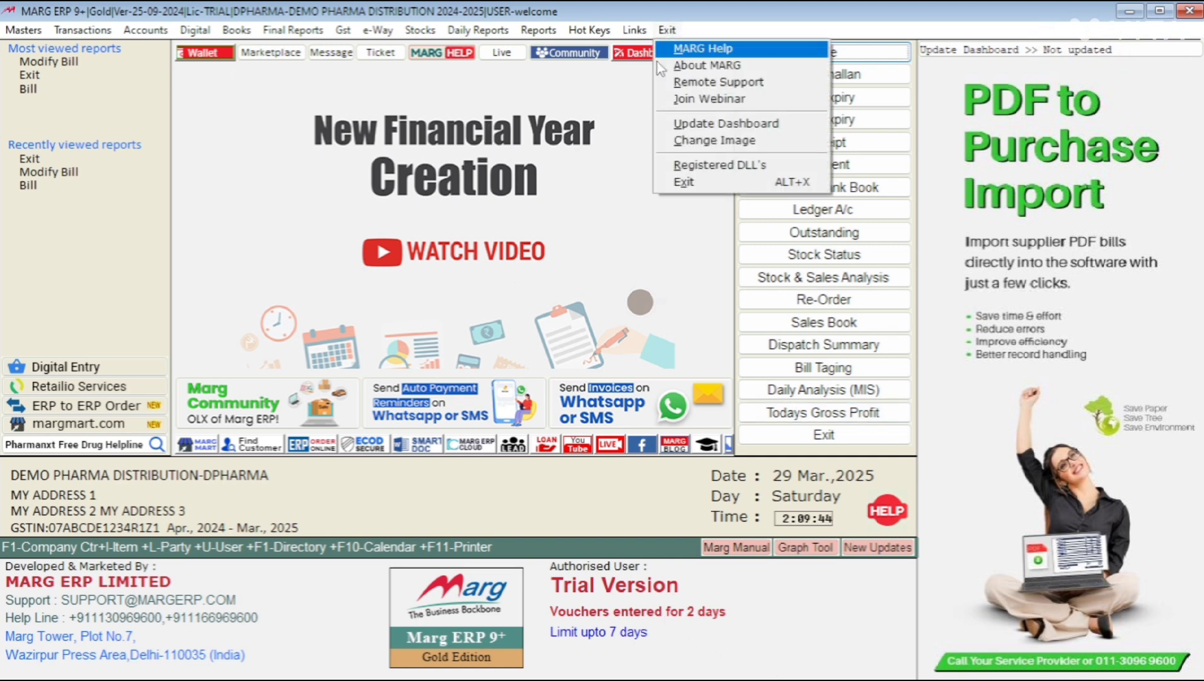
{"action": "left_click", "coordinate": [686, 183]}
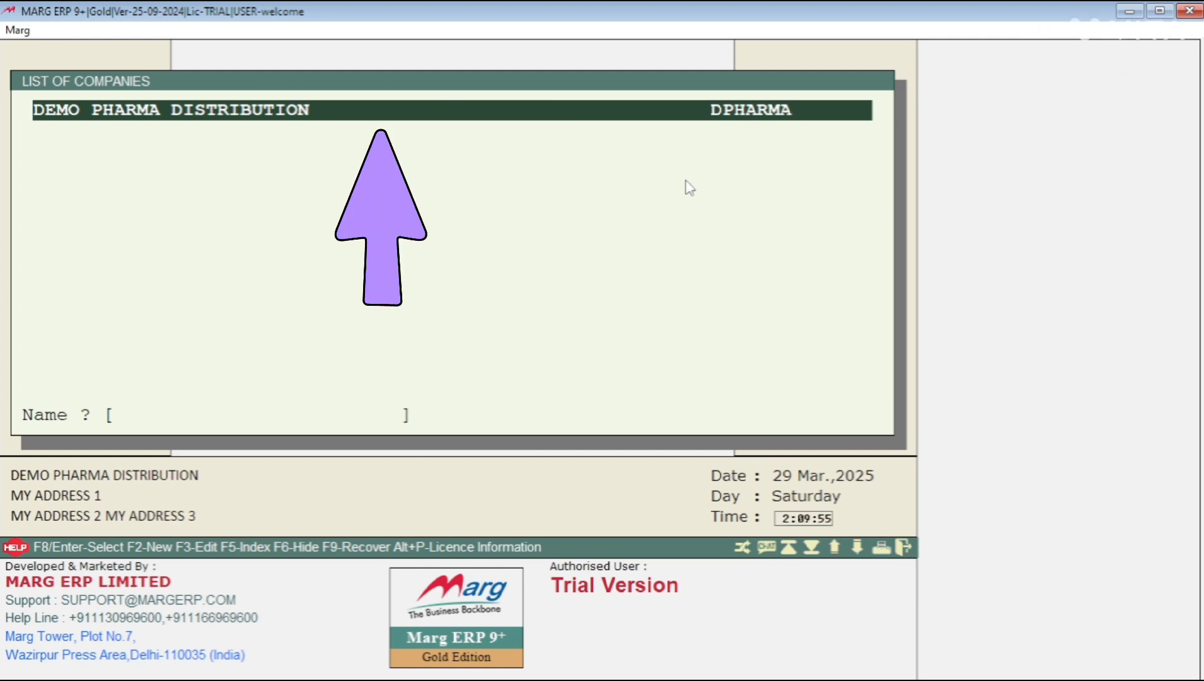
Start a new financial year for DEMO PHARMA DISTRIBUTION from 01-04-2025 to 31-03-2026 and agree to create the new books
{"action": "key", "text": "Return"}
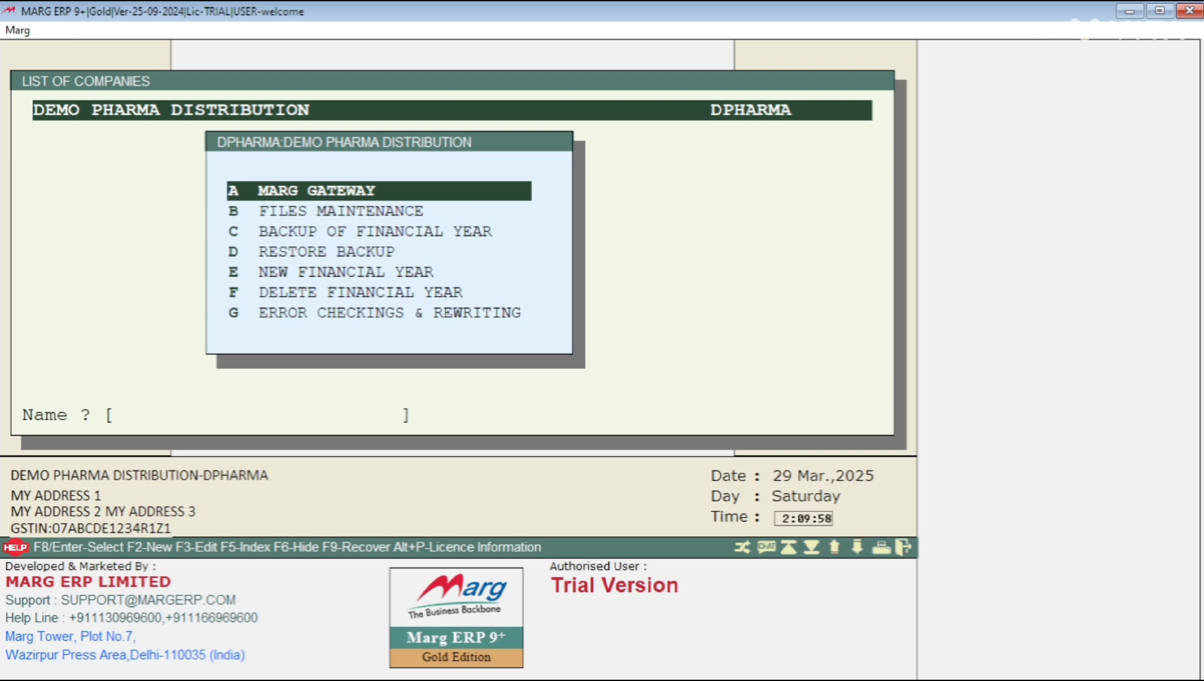
{"action": "key", "text": "Down"}
{"action": "key", "text": "Down"}
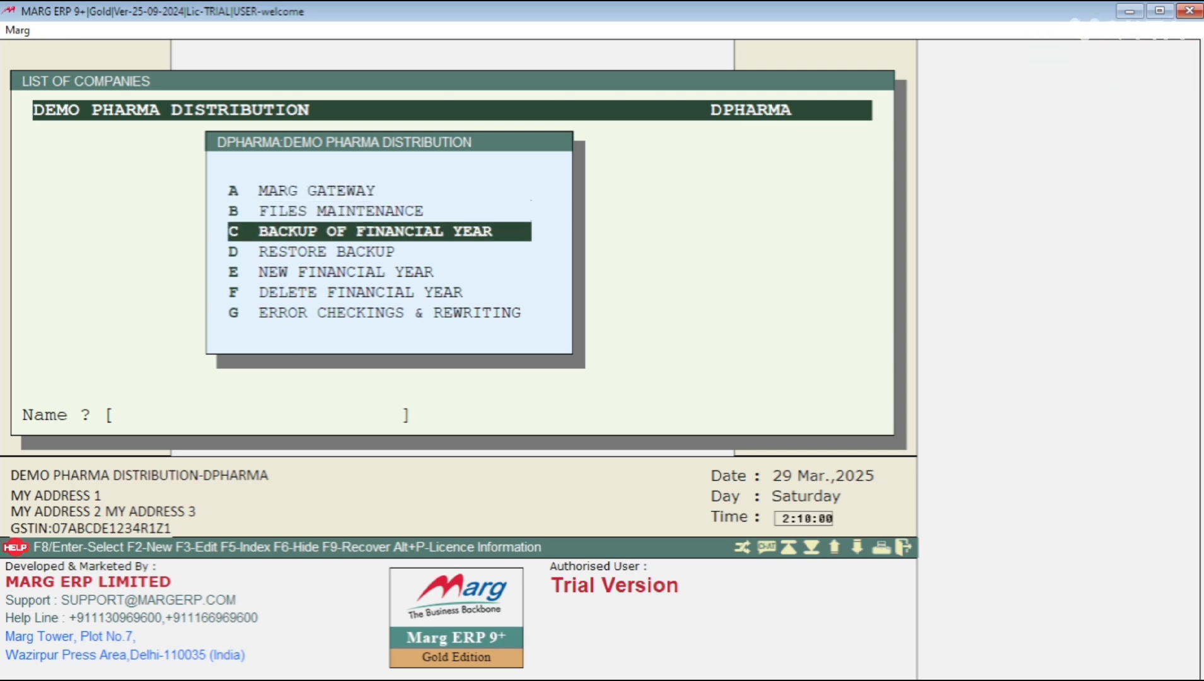
{"action": "key", "text": "Down"}
{"action": "key", "text": "Down"}
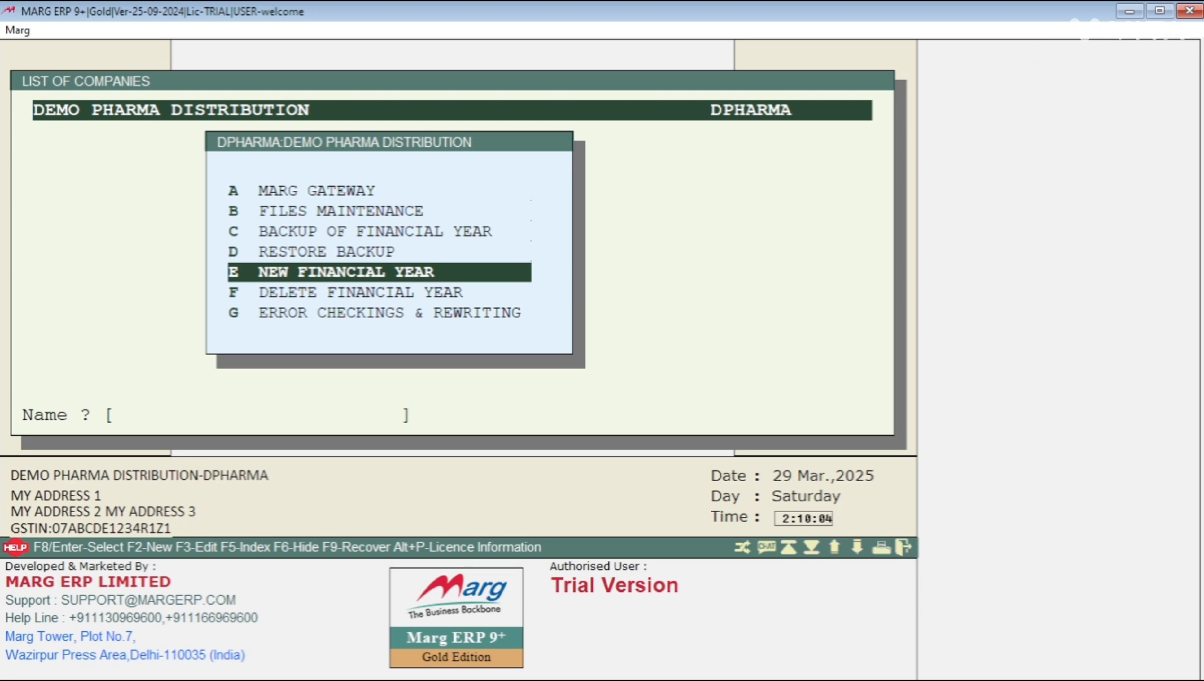
{"action": "key", "text": "Return"}
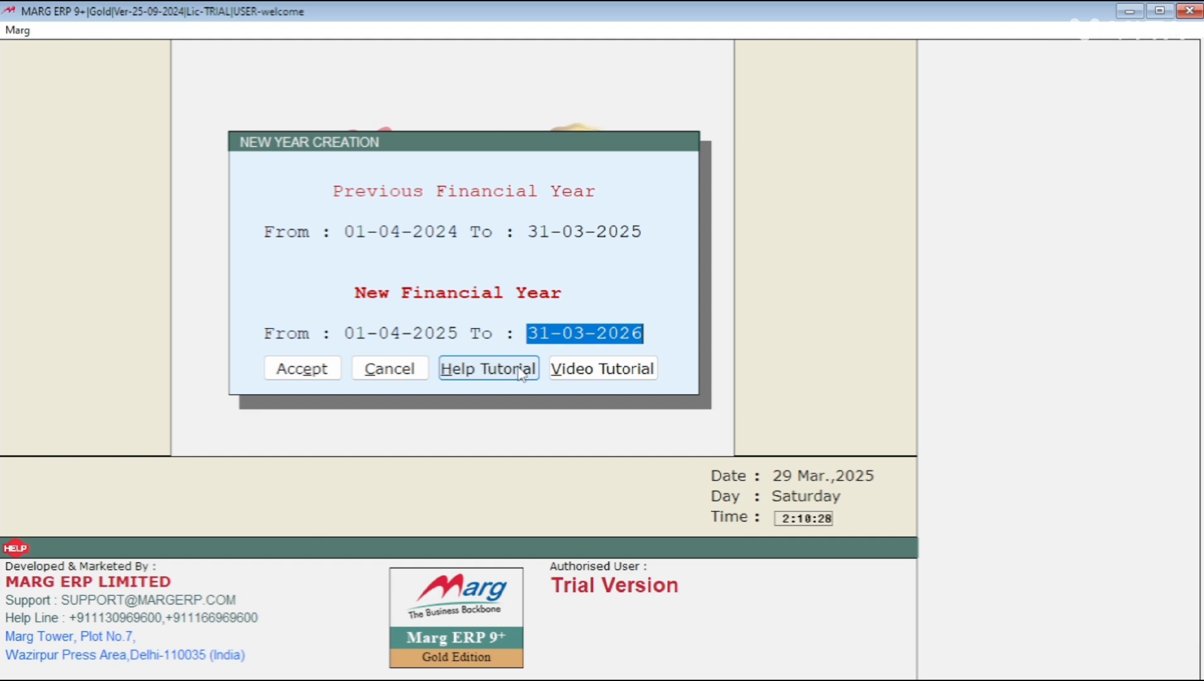
{"action": "left_click", "coordinate": [303, 372]}
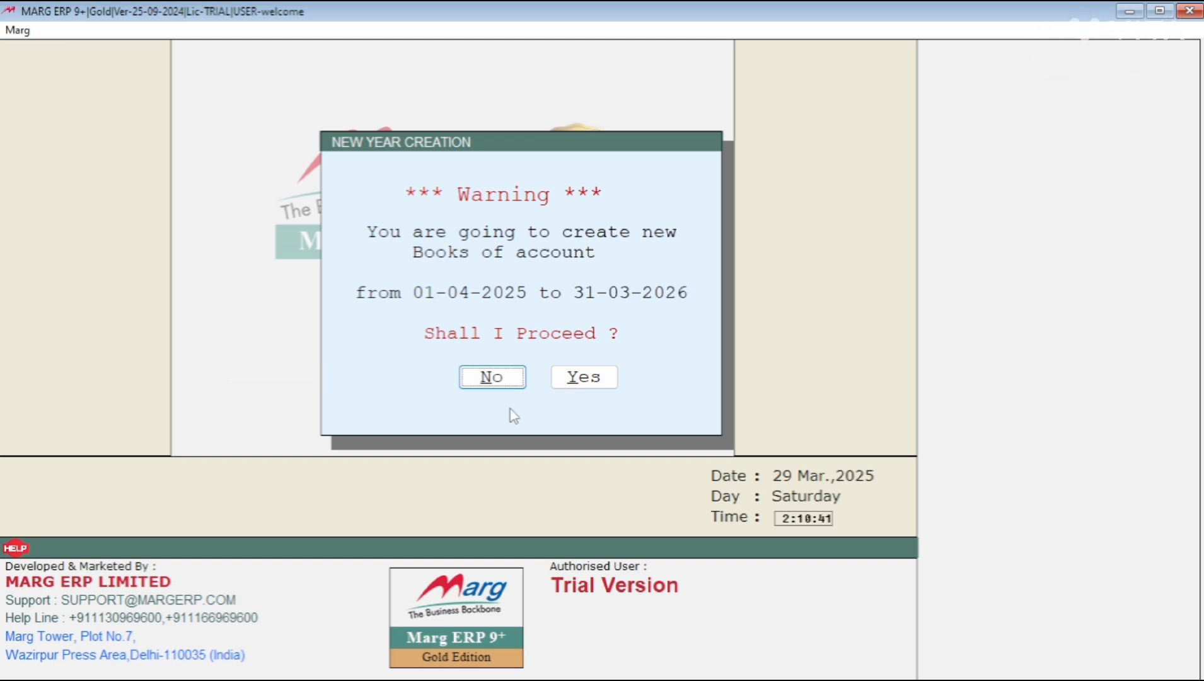
{"action": "left_click", "coordinate": [585, 378]}
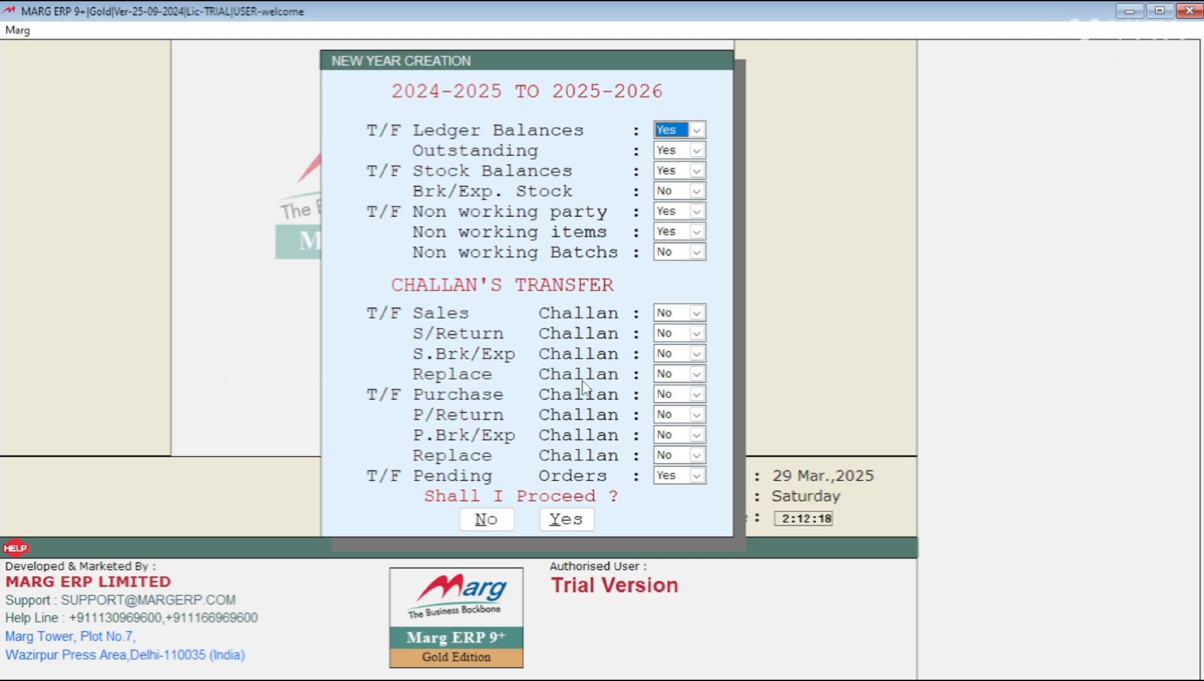
Keep the transfer of Ledger Balances, Outstanding and Stock Balances at Yes
{"action": "key", "text": "alt+Down"}
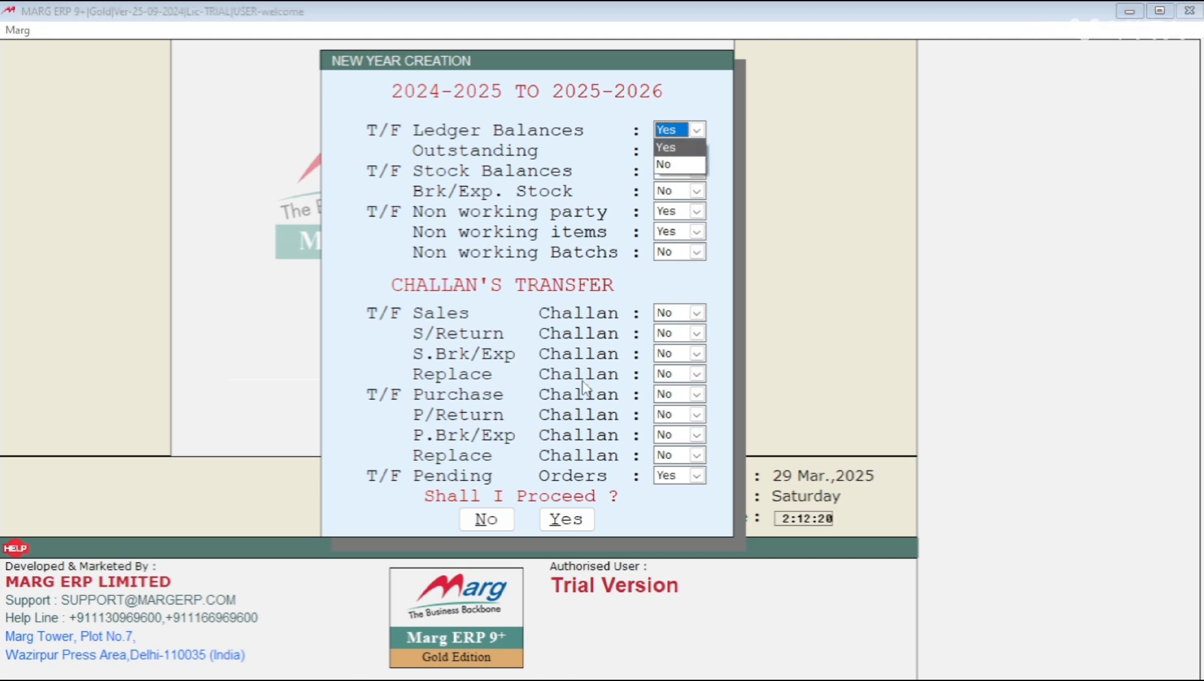
{"action": "key", "text": "Return"}
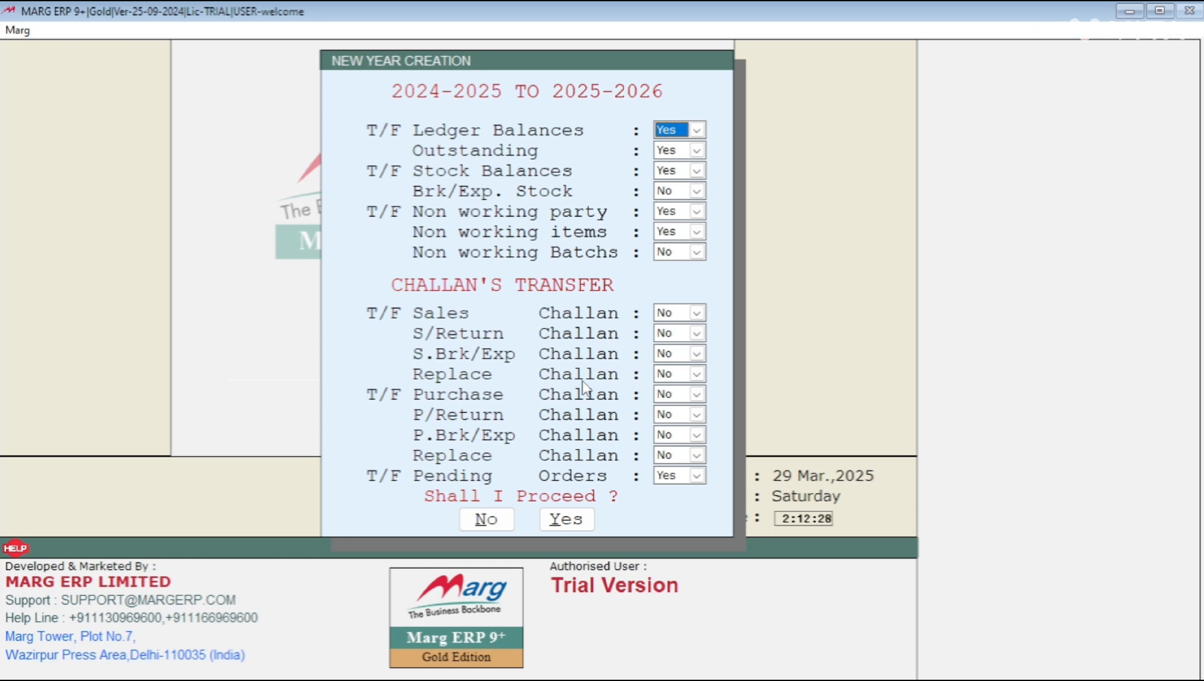
{"action": "key", "text": "Return"}
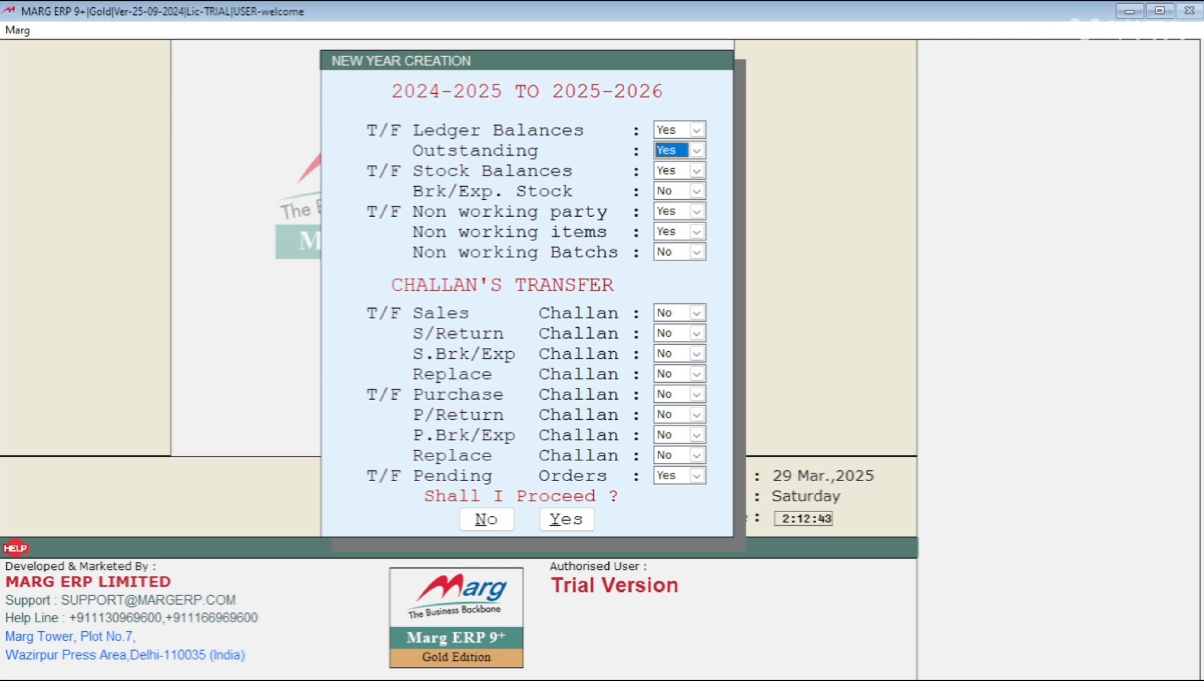
{"action": "key", "text": "alt+Down"}
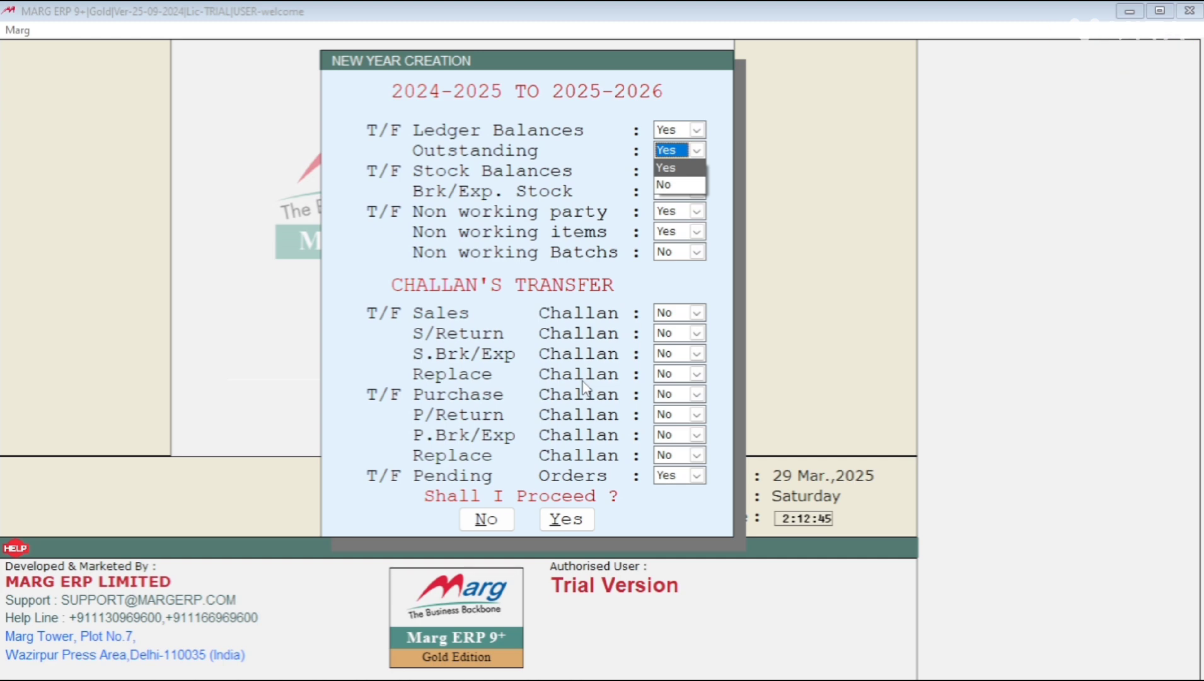
{"action": "key", "text": "Return"}
{"action": "key", "text": "Return"}
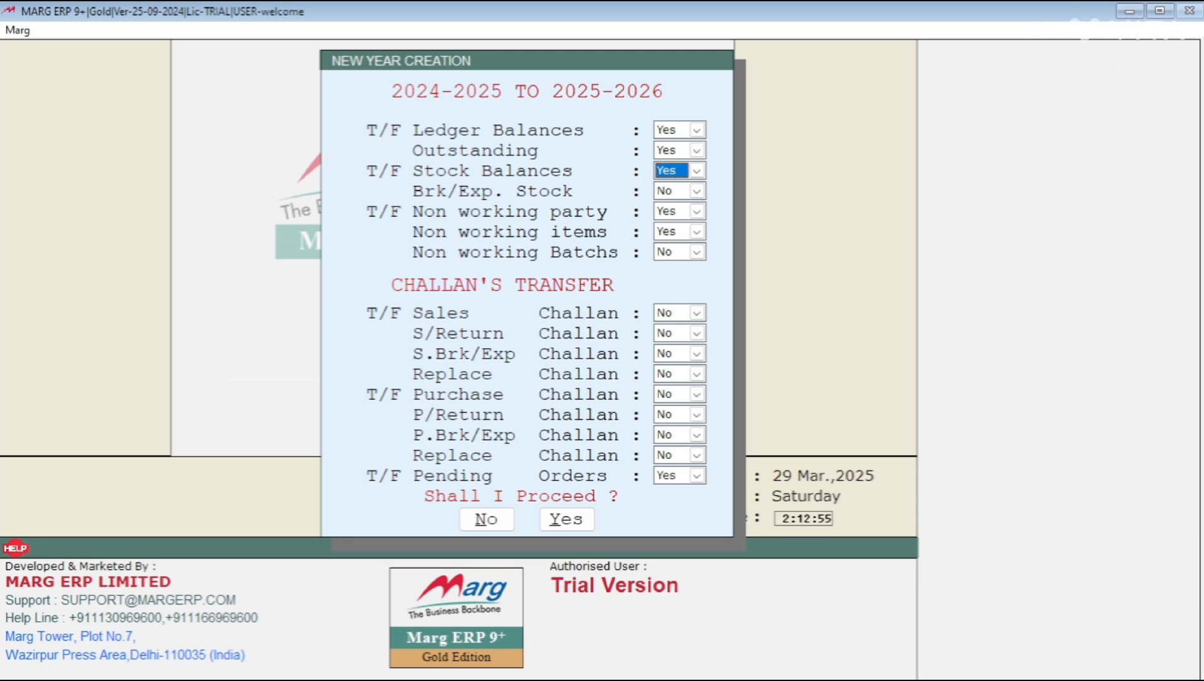
{"action": "key", "text": "n"}
{"action": "key", "text": "y"}
Set the Brk/Exp. Stock transfer to Yes, keeping non working party and items at Yes and batches at No
{"action": "left_click", "coordinate": [671, 191]}
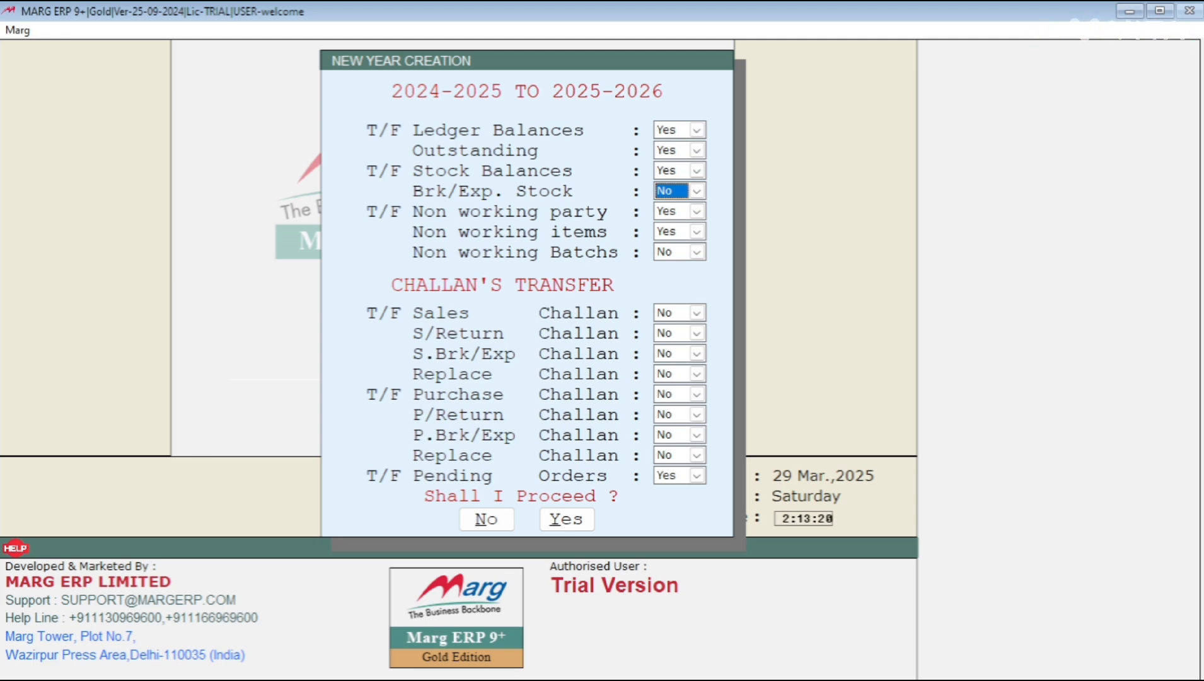
{"action": "key", "text": "y"}
{"action": "key", "text": "Return"}
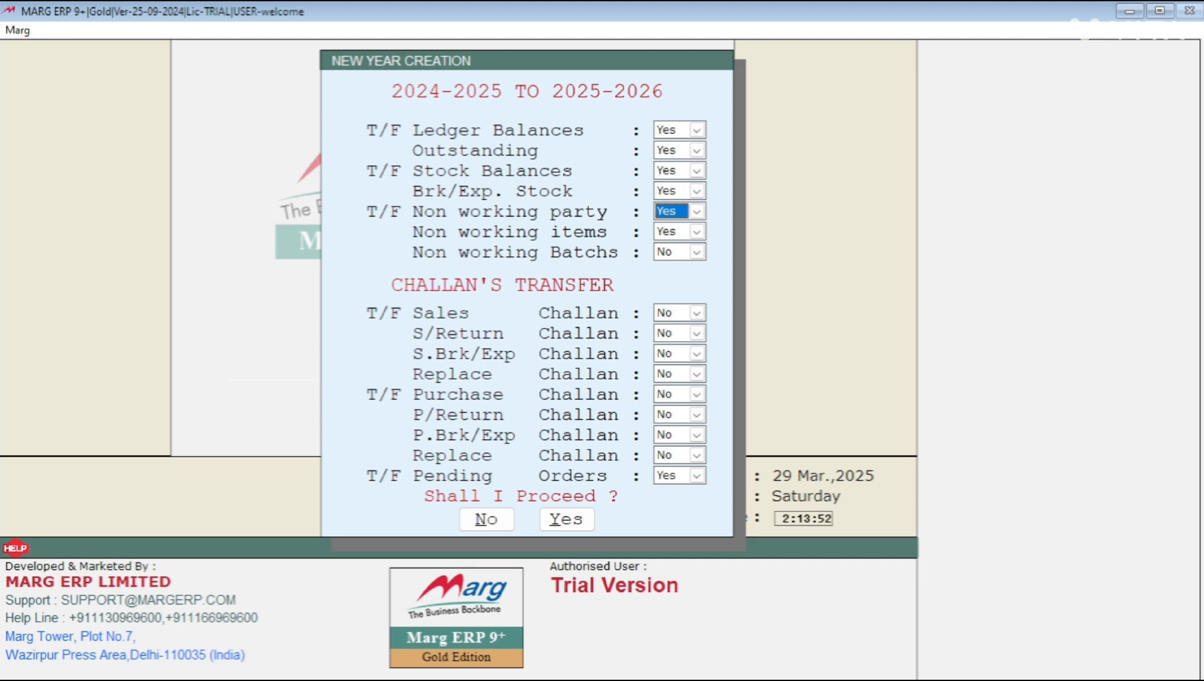
{"action": "left_click", "coordinate": [671, 231]}
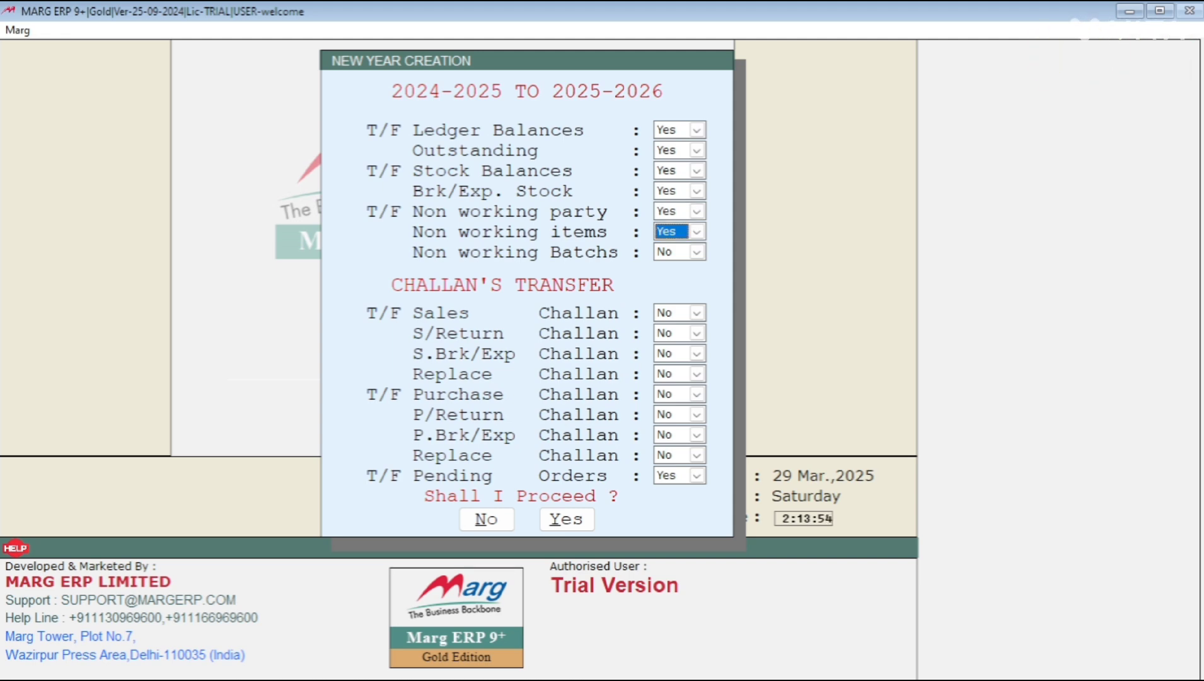
{"action": "left_click", "coordinate": [671, 252]}
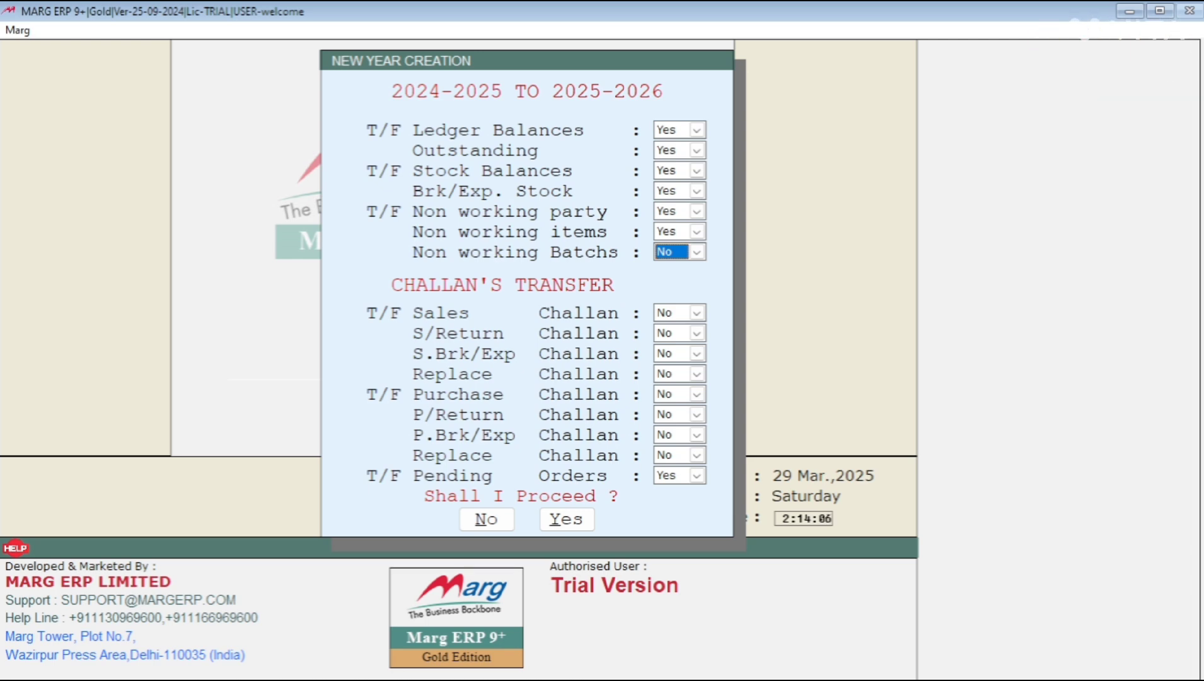
Set the transfer of the Sales, S/Return, S.Brk/Exp and sales Replace challans to Yes
{"action": "left_click", "coordinate": [671, 313]}
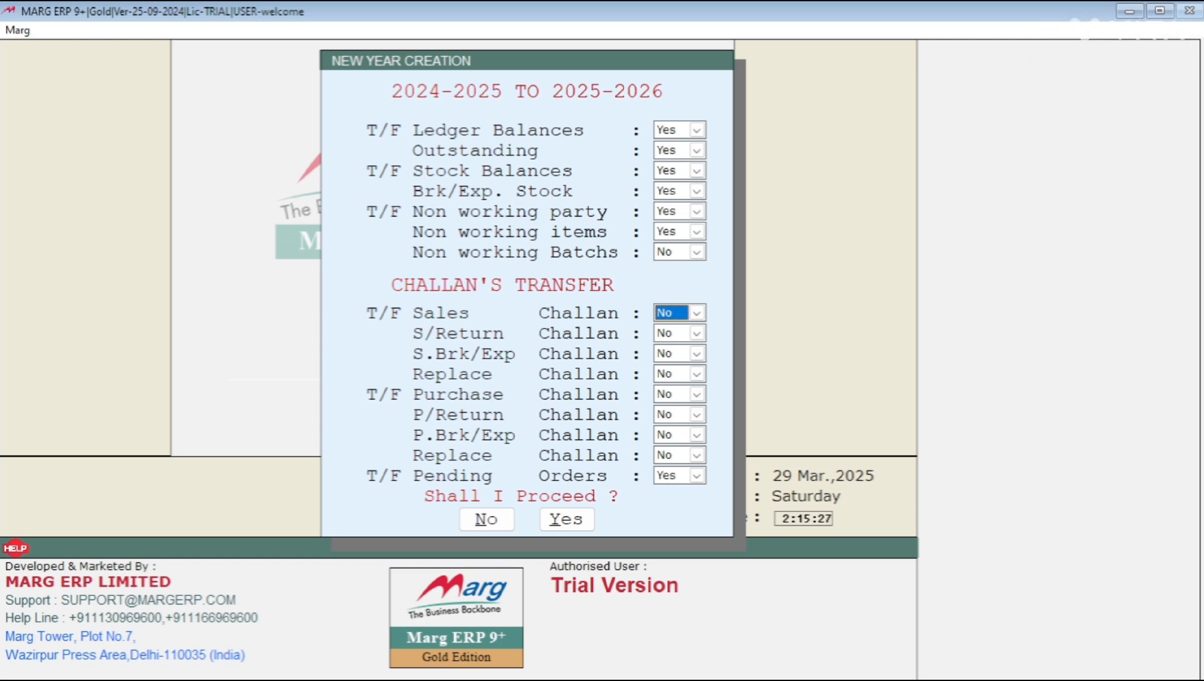
{"action": "key", "text": "y"}
{"action": "key", "text": "Return"}
{"action": "key", "text": "y"}
{"action": "key", "text": "Return"}
{"action": "key", "text": "y"}
{"action": "key", "text": "Return"}
{"action": "key", "text": "y"}
{"action": "key", "text": "Return"}
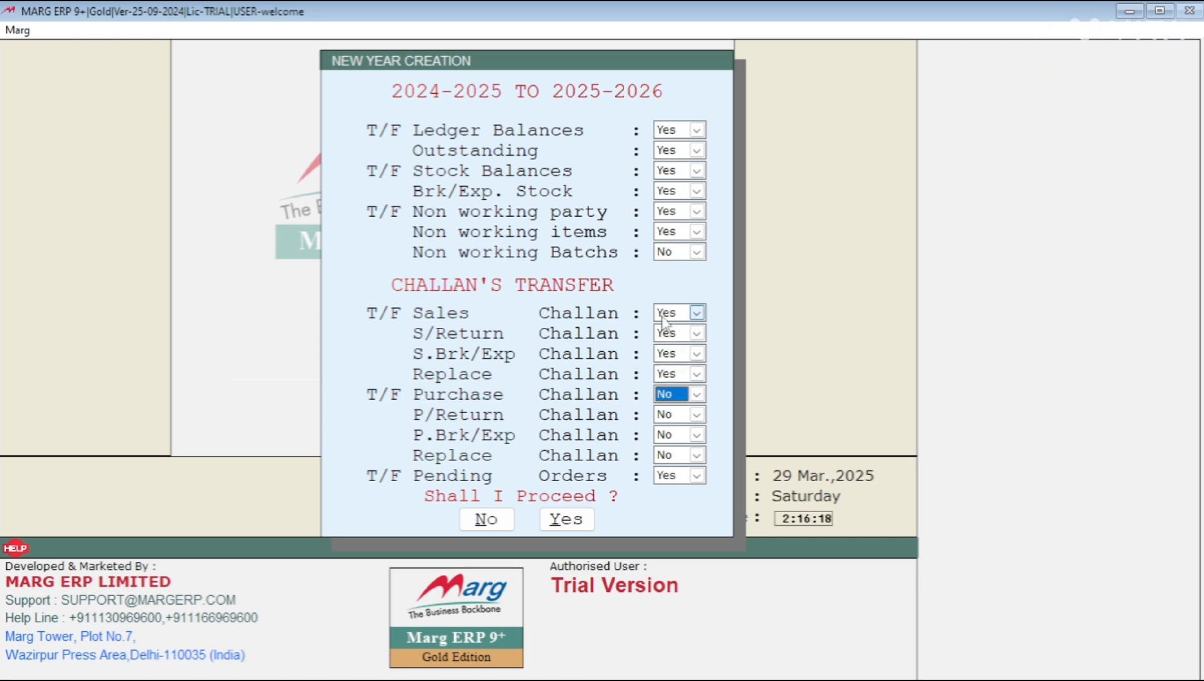
Set the transfer of the Purchase, P/Return, P.Brk/Exp and purchase Replace challans to Yes
{"action": "key", "text": "y"}
{"action": "key", "text": "Return"}
{"action": "key", "text": "y"}
{"action": "key", "text": "Return"}
{"action": "key", "text": "y"}
{"action": "key", "text": "Return"}
{"action": "key", "text": "y"}
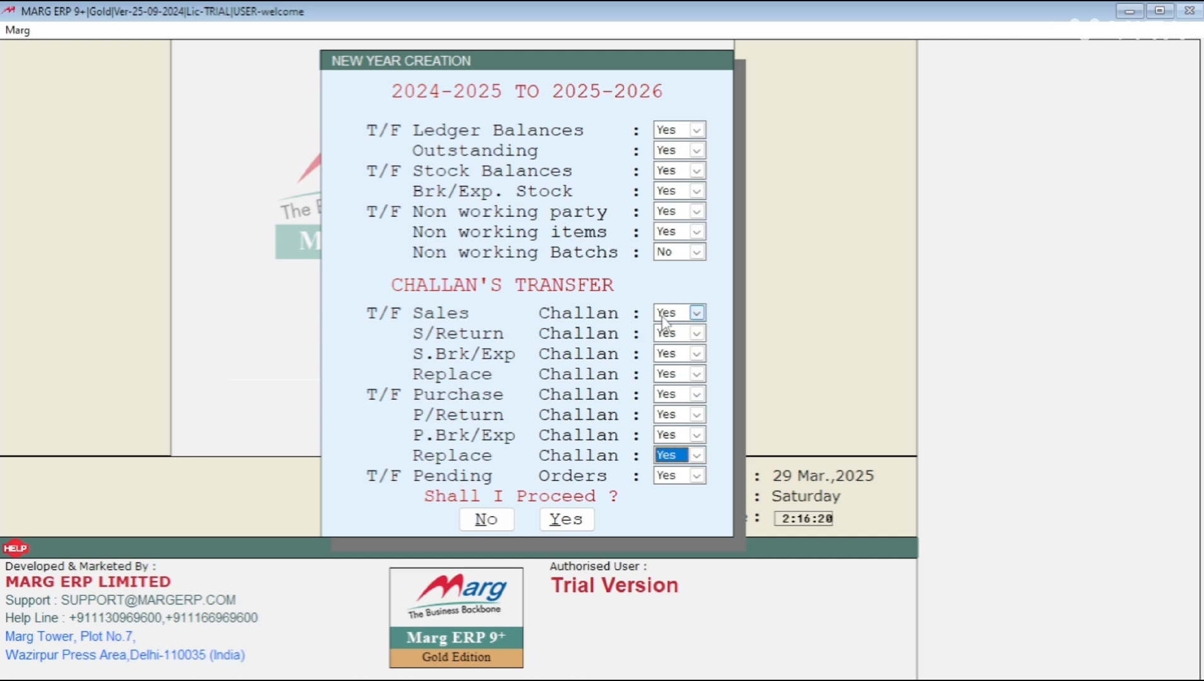
{"action": "key", "text": "Return"}
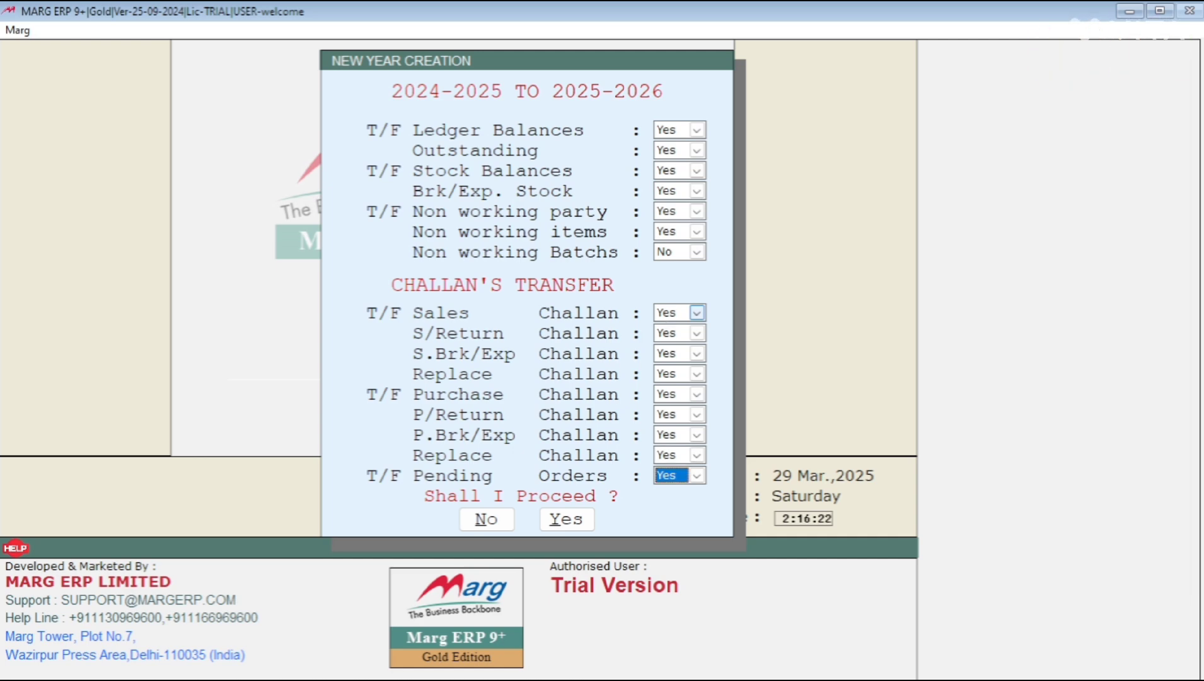
Keep the Pending Orders transfer at Yes and proceed with the 2024-2025 to 2025-2026 year creation
{"action": "key", "text": "Return"}
{"action": "key", "text": "Right"}
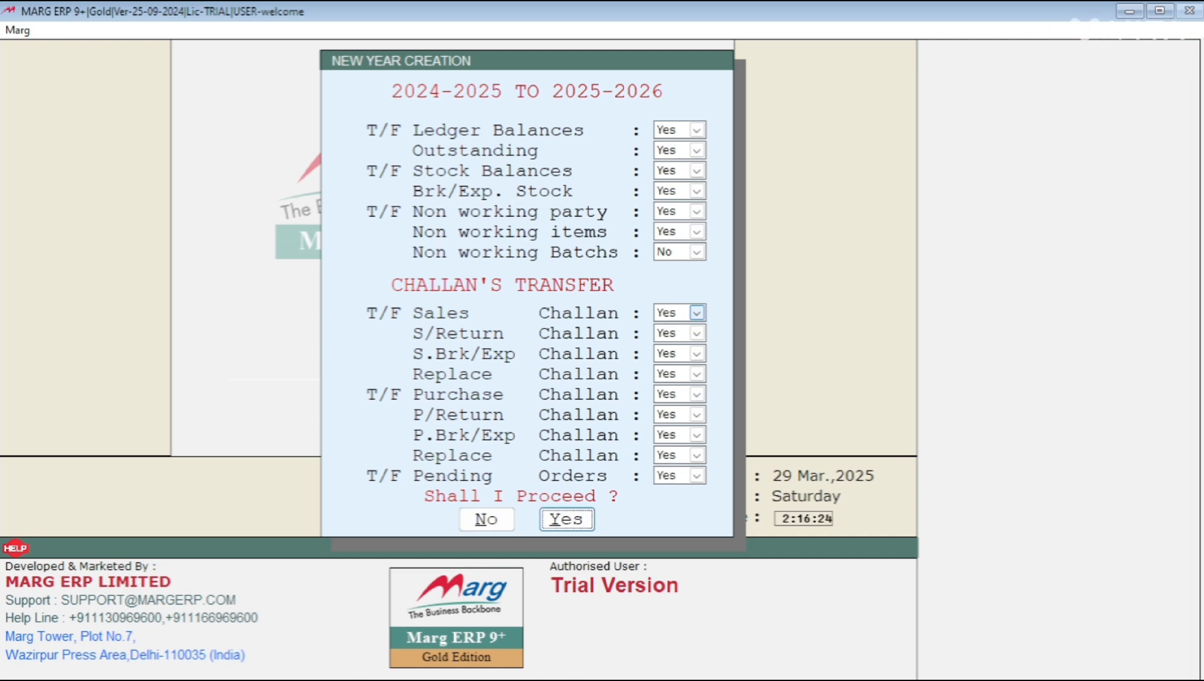
{"action": "key", "text": "Return"}
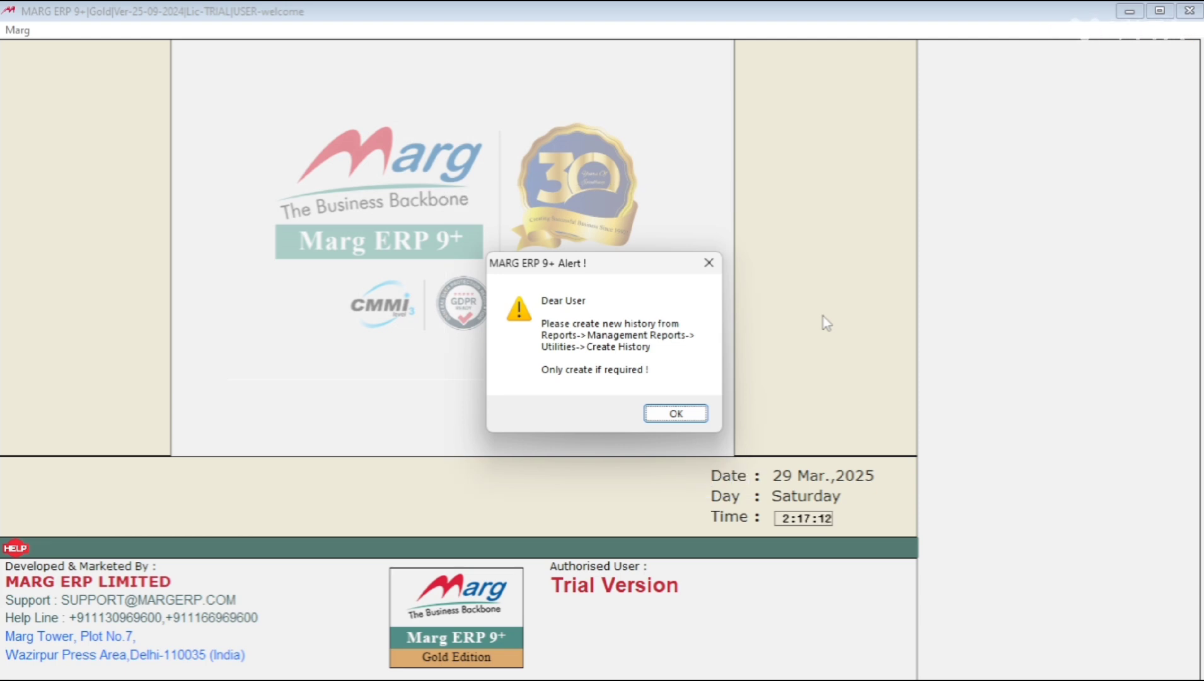
Dismiss the create-history alert and open the 2025-2026 financial year through Marg Gateway
{"action": "key", "text": "Return"}
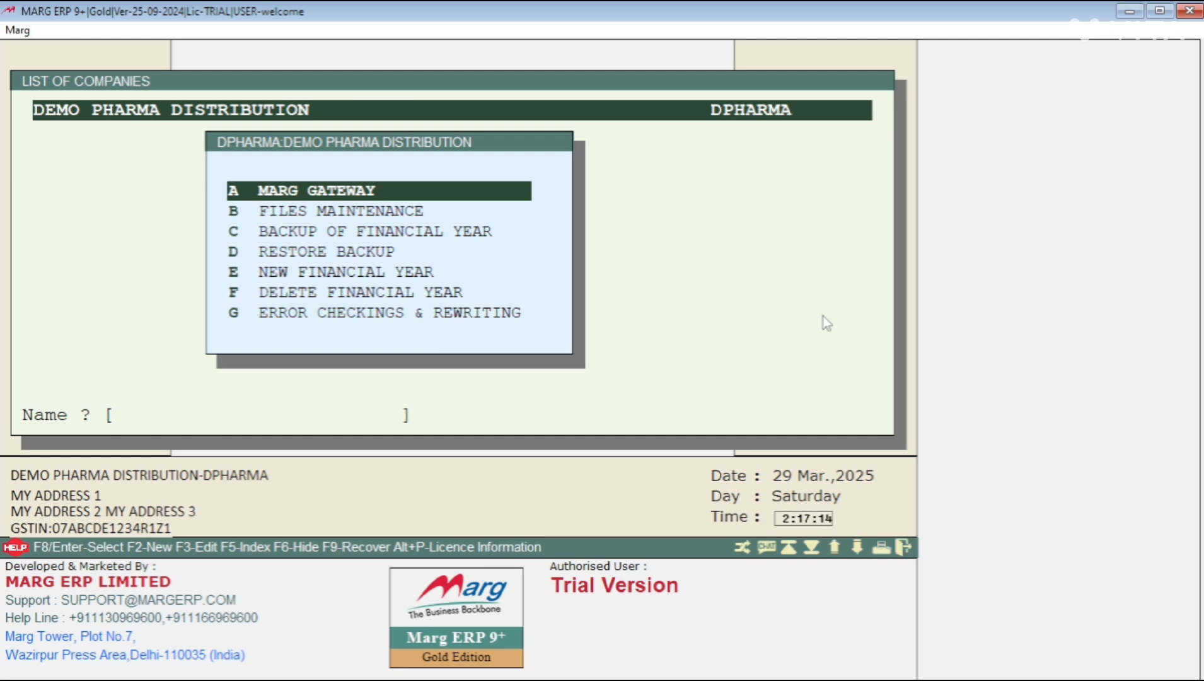
{"action": "key", "text": "Return"}
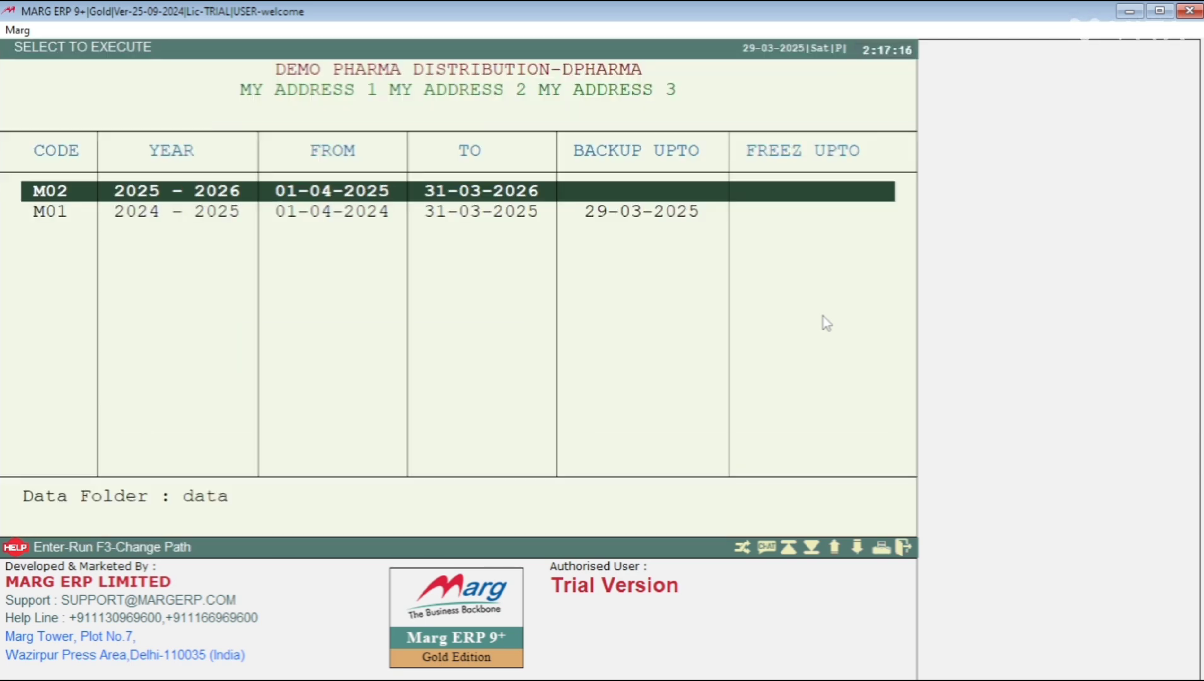
{"action": "key", "text": "Return"}
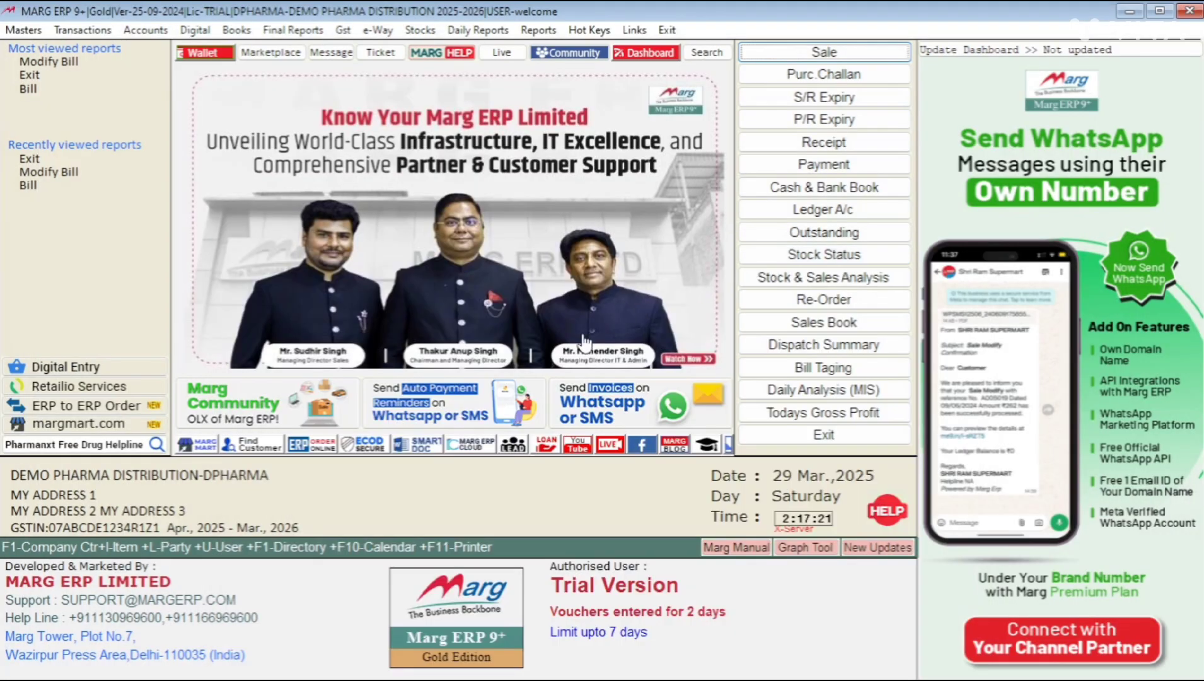
Create the batch history up to 01-04-2020 from the management utilities, confirming with SURE
{"action": "left_click", "coordinate": [542, 31]}
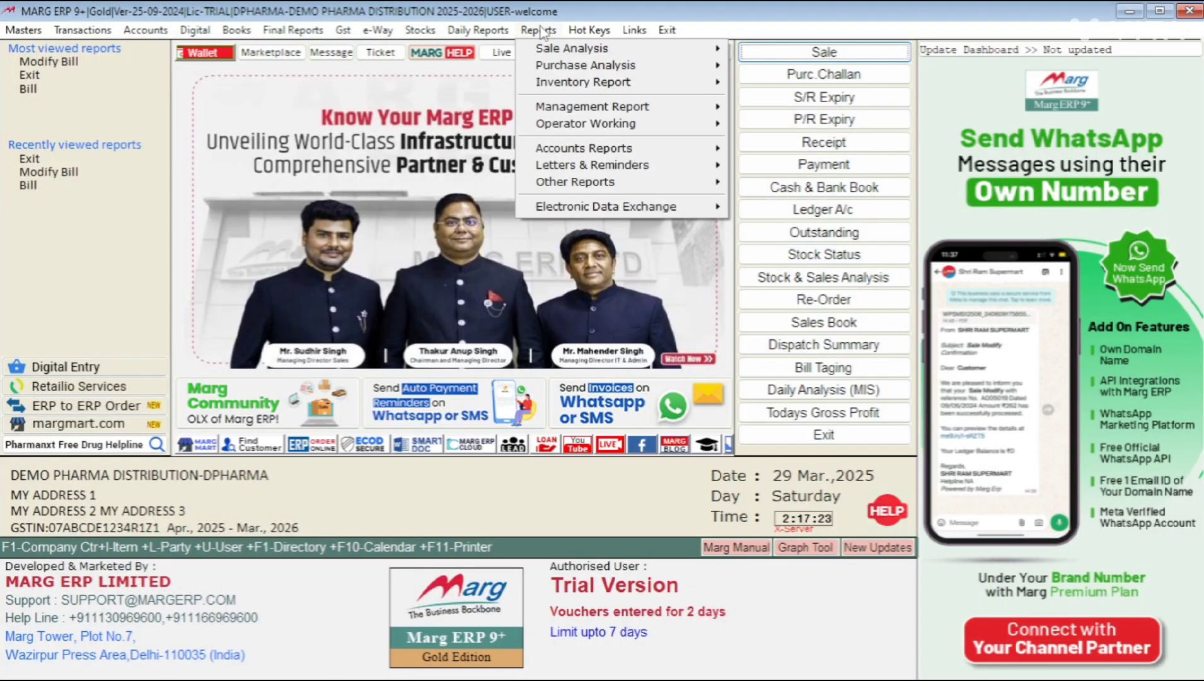
{"action": "mouse_move", "coordinate": [627, 116]}
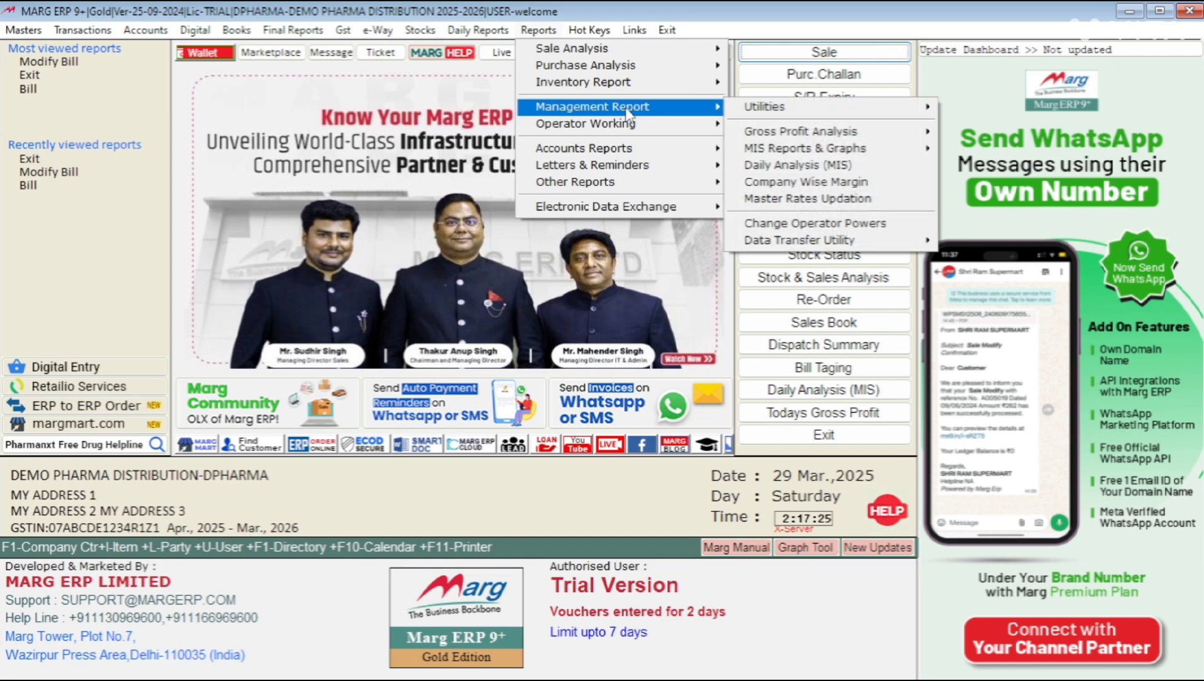
{"action": "mouse_move", "coordinate": [769, 112]}
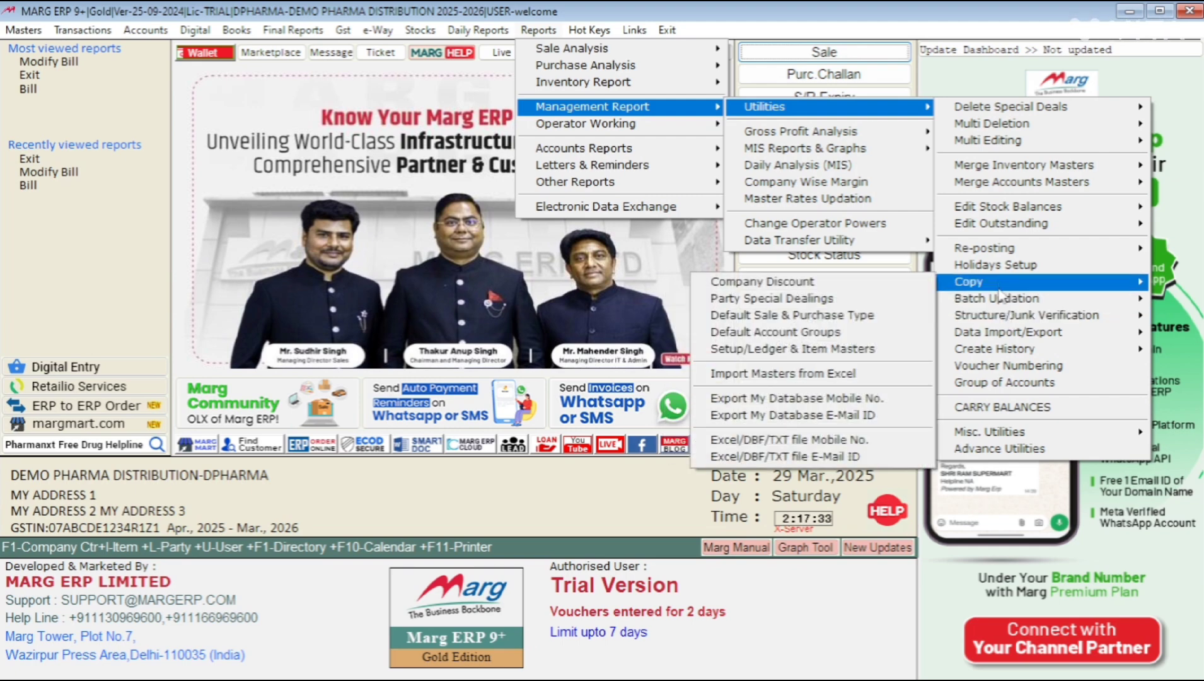
{"action": "mouse_move", "coordinate": [1008, 334]}
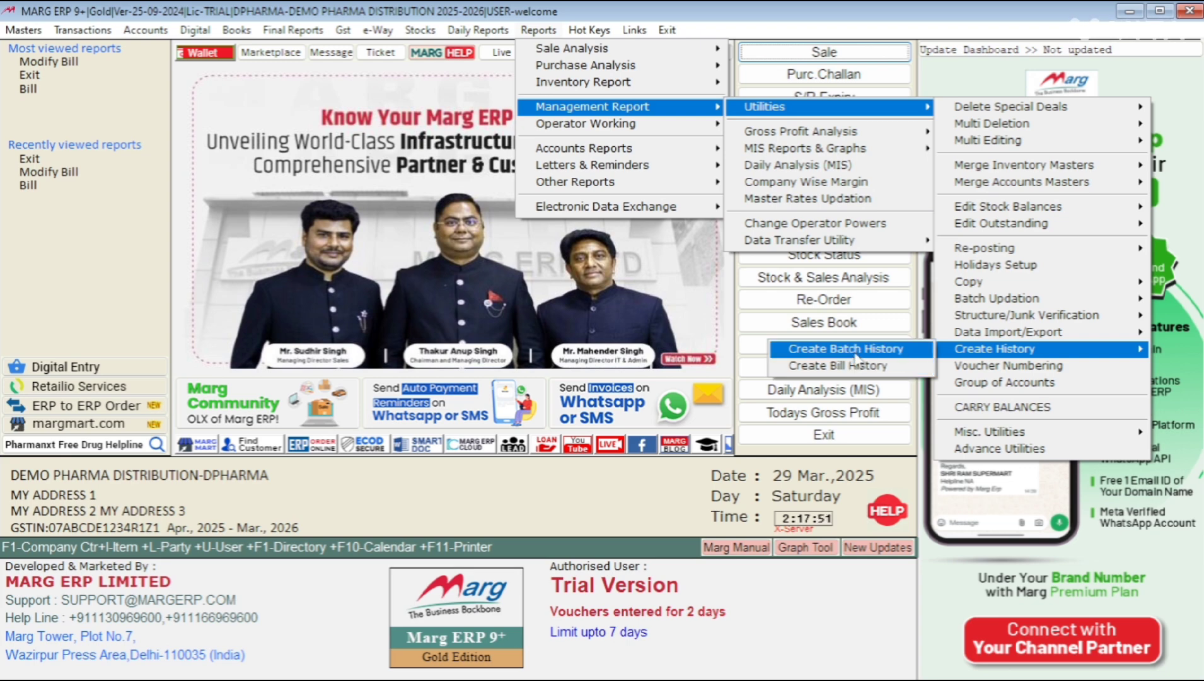
{"action": "left_click", "coordinate": [856, 350]}
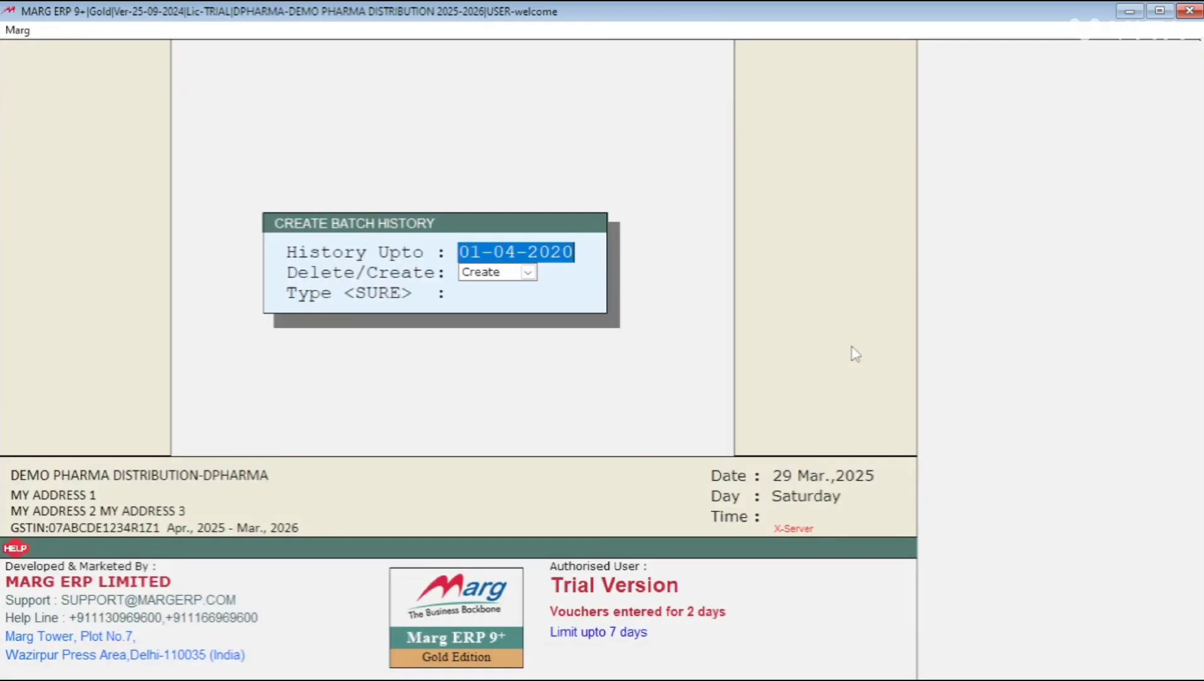
{"action": "key", "text": "Return"}
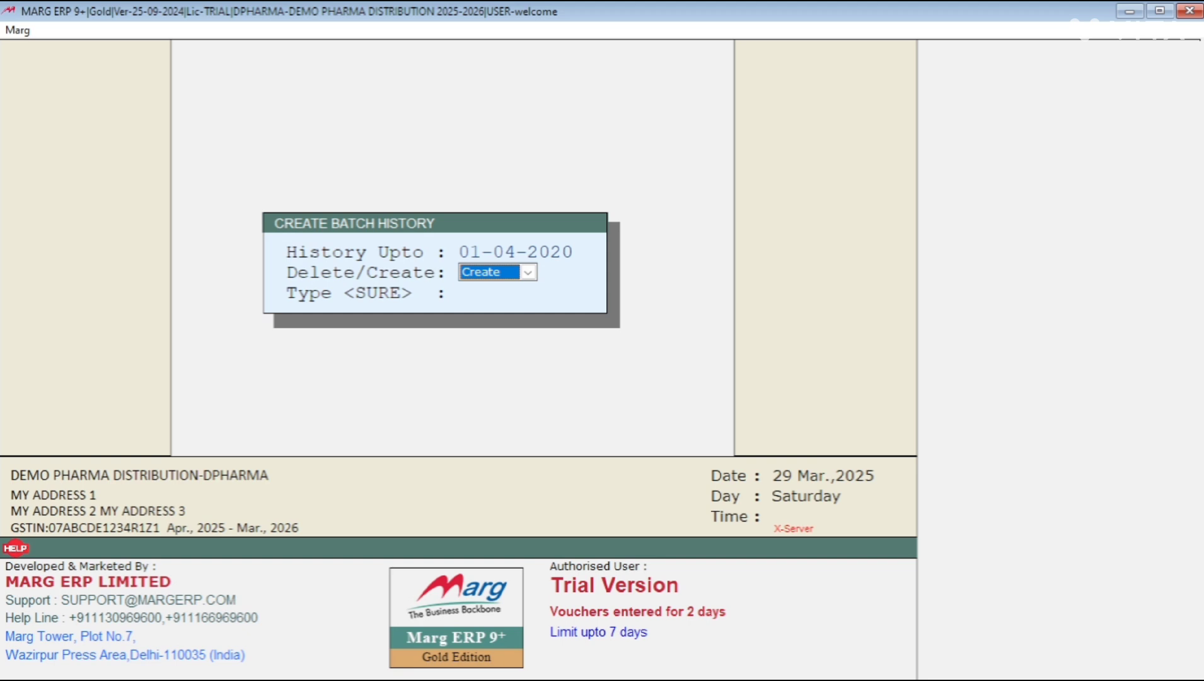
{"action": "key", "text": "Return"}
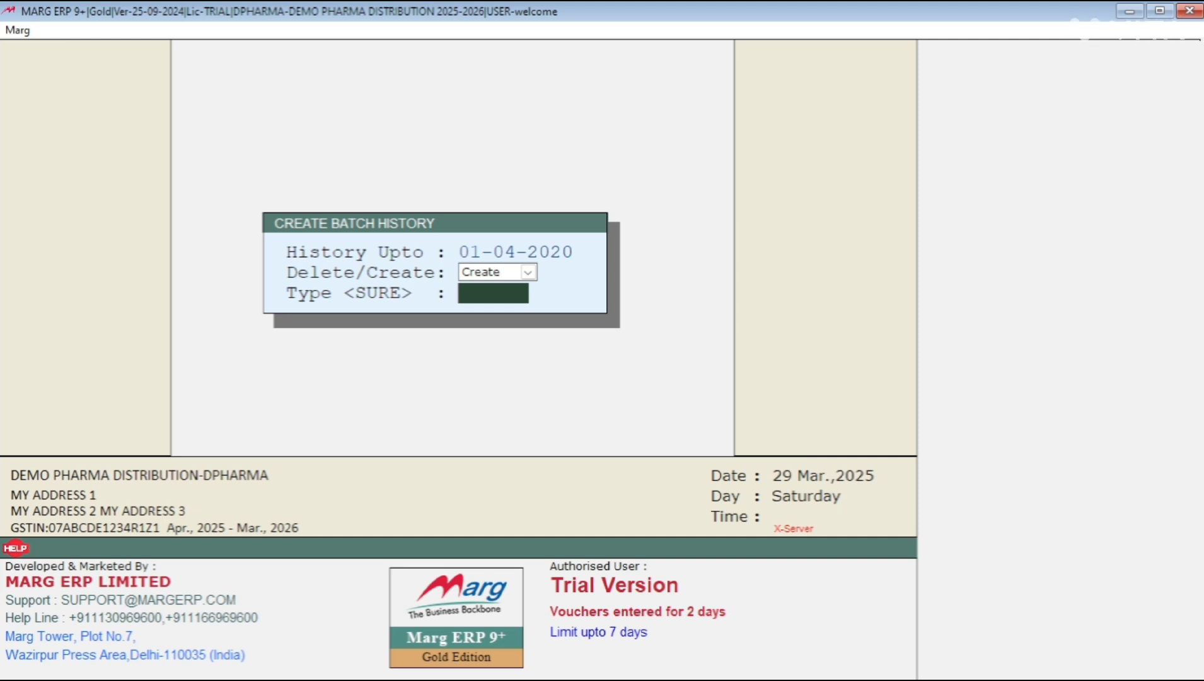
{"action": "type", "text": "SURE"}
{"action": "key", "text": "Return"}
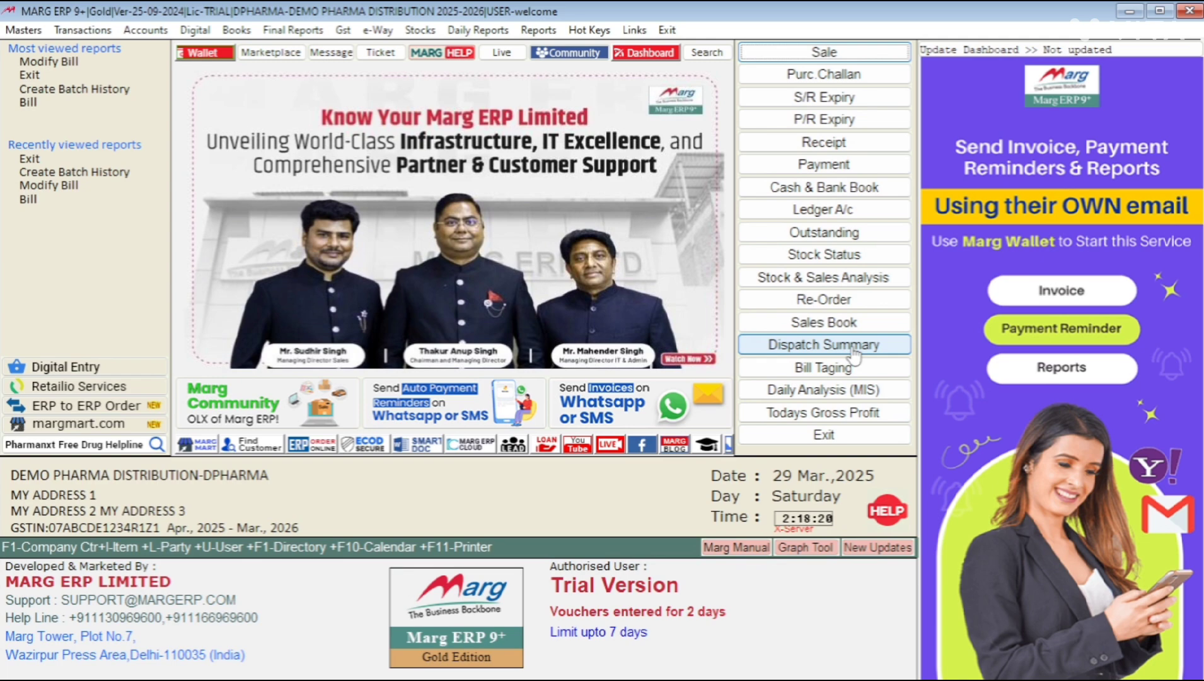
Create the bill history up to 01-04-2020 from the management utilities, confirming with SURE
{"action": "left_click", "coordinate": [543, 31]}
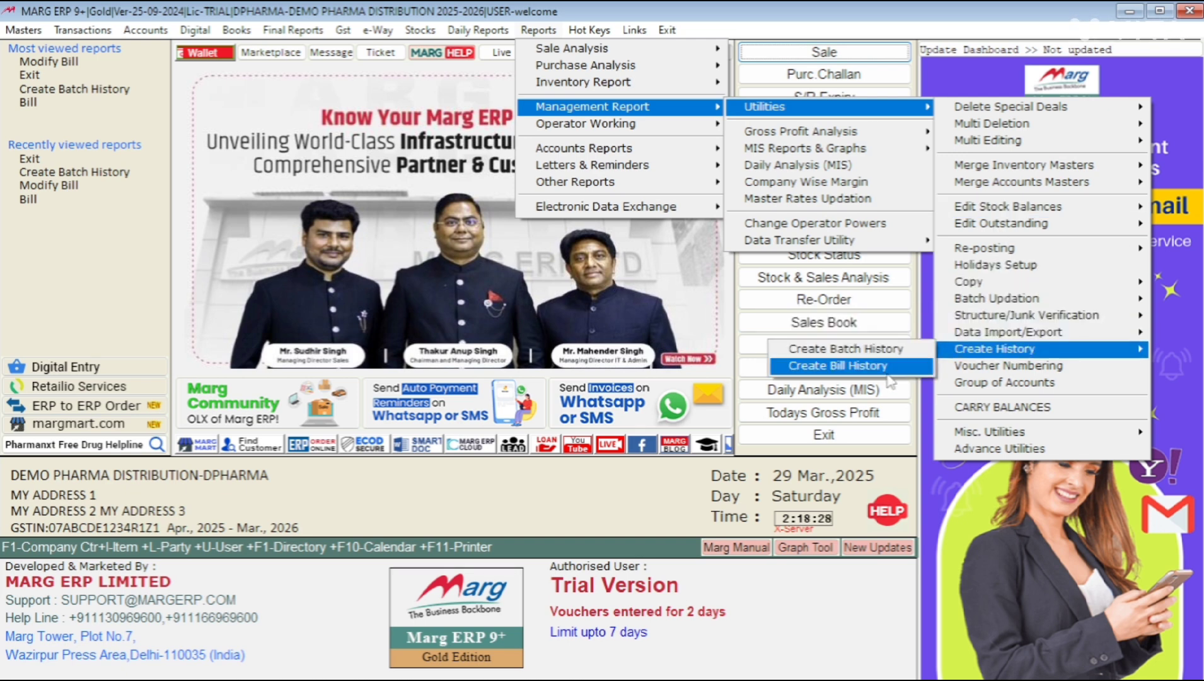
{"action": "left_click", "coordinate": [863, 368]}
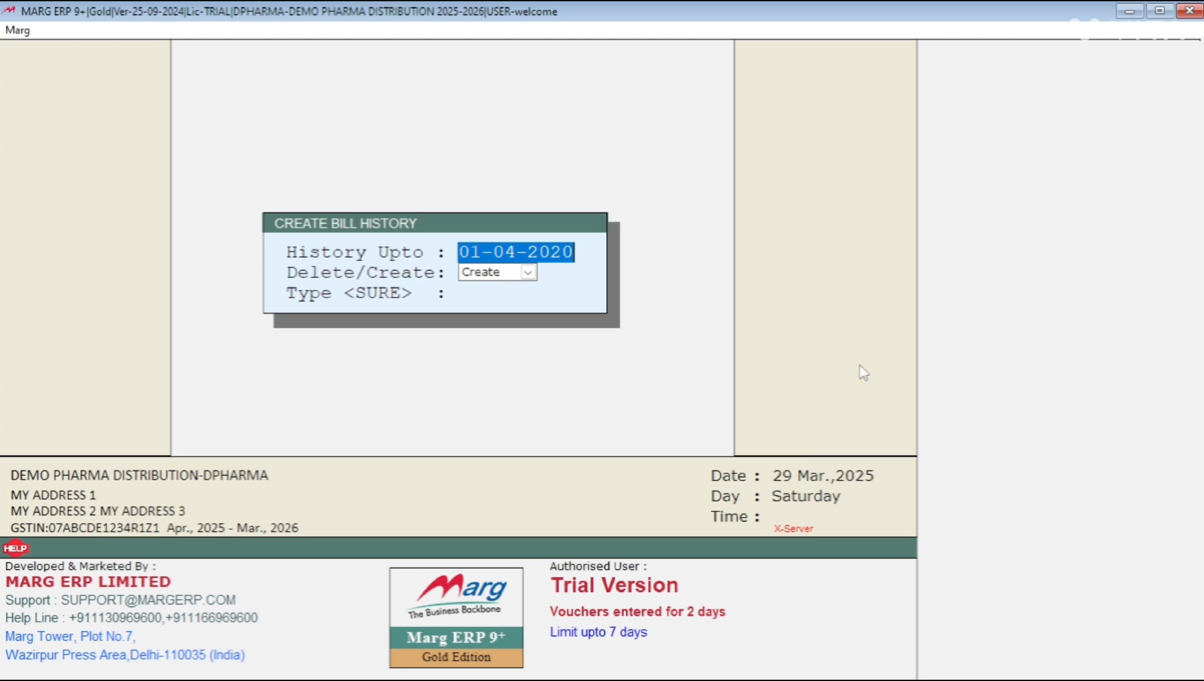
{"action": "key", "text": "Return"}
{"action": "key", "text": "Return"}
{"action": "type", "text": "S"}
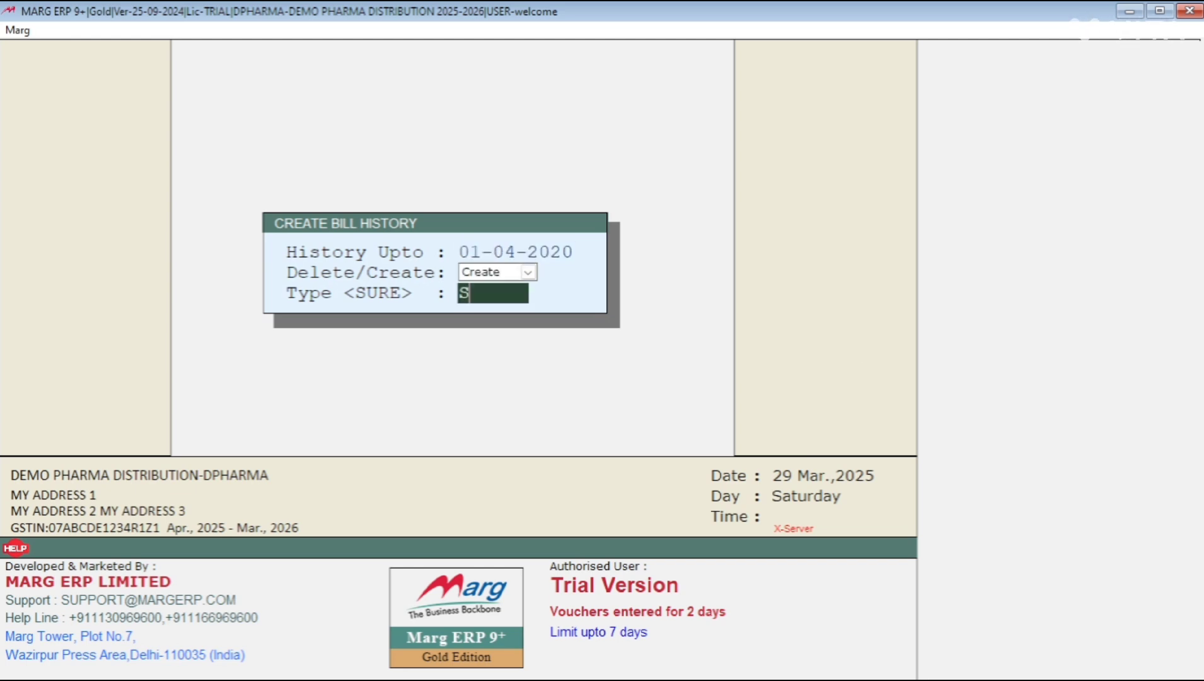
{"action": "type", "text": "URE"}
{"action": "key", "text": "Return"}
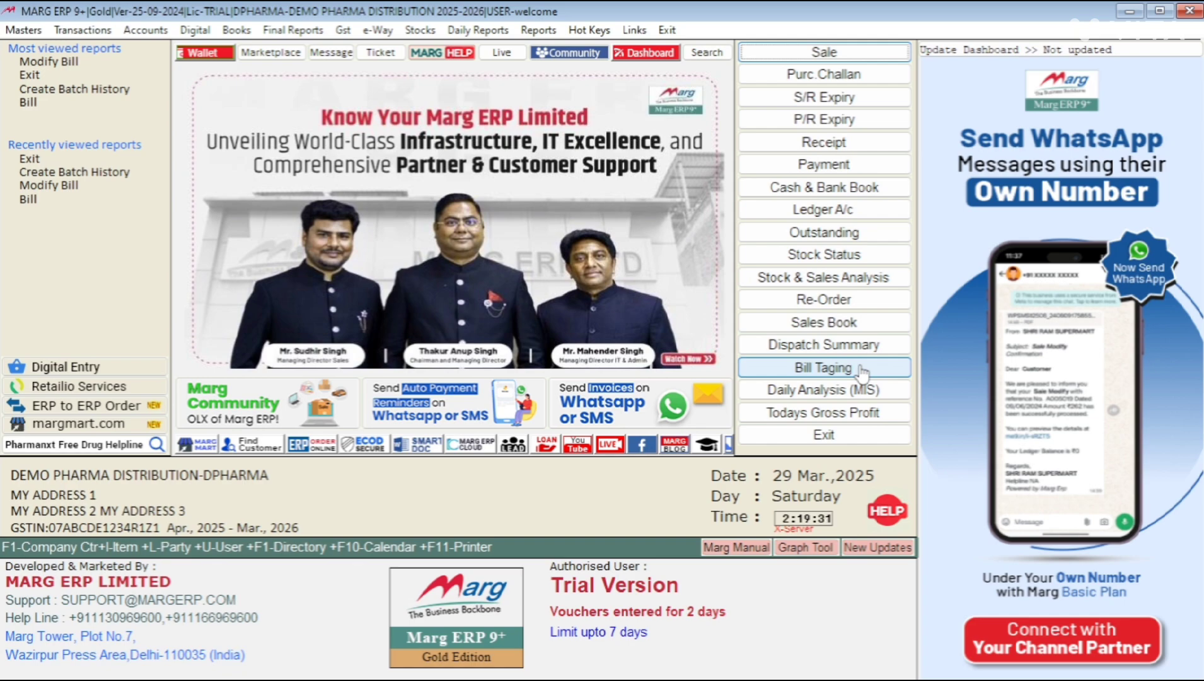
Start a new sale bill dated 01-04-2025 for A2Z PHARMACY, allowing the date mismatch
{"action": "key", "text": "Return"}
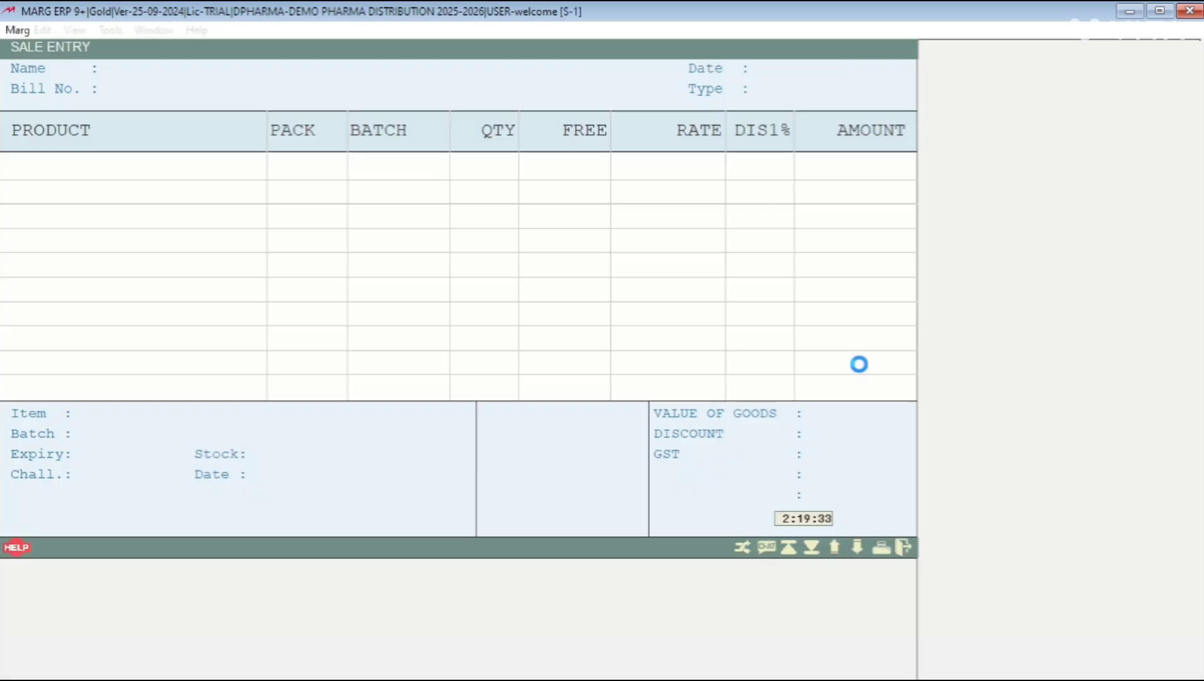
{"action": "key", "text": "Return"}
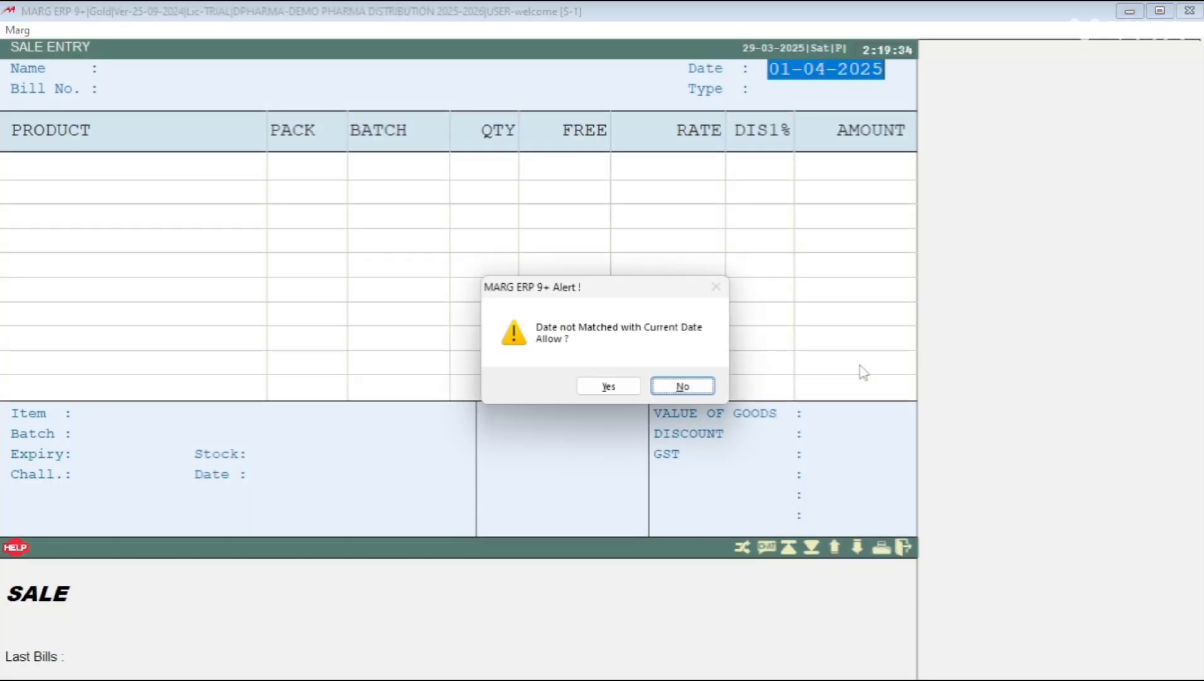
{"action": "key", "text": "Left"}
{"action": "key", "text": "Return"}
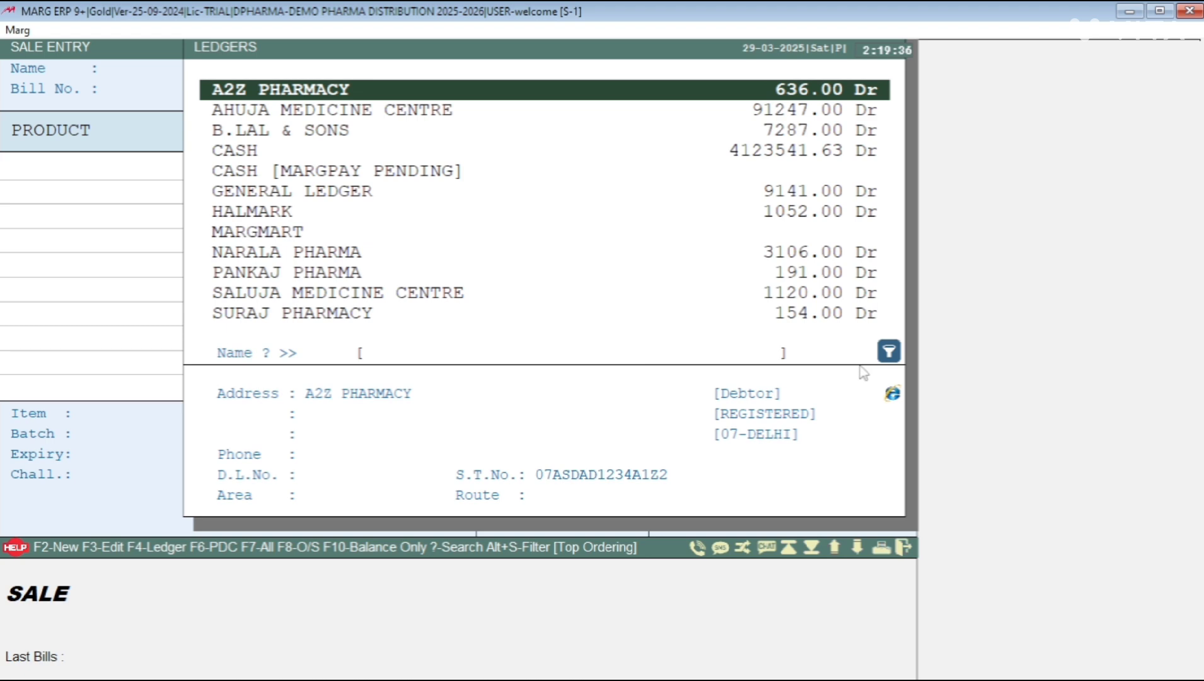
{"action": "key", "text": "Return"}
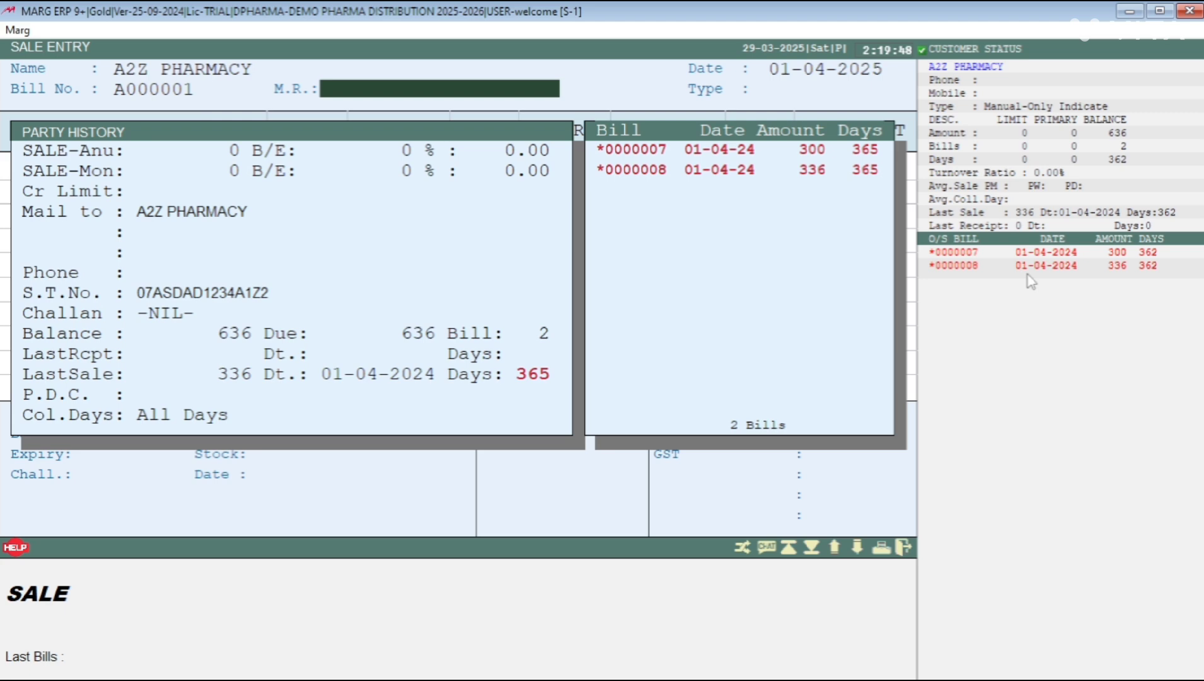
{"action": "key", "text": "Return"}
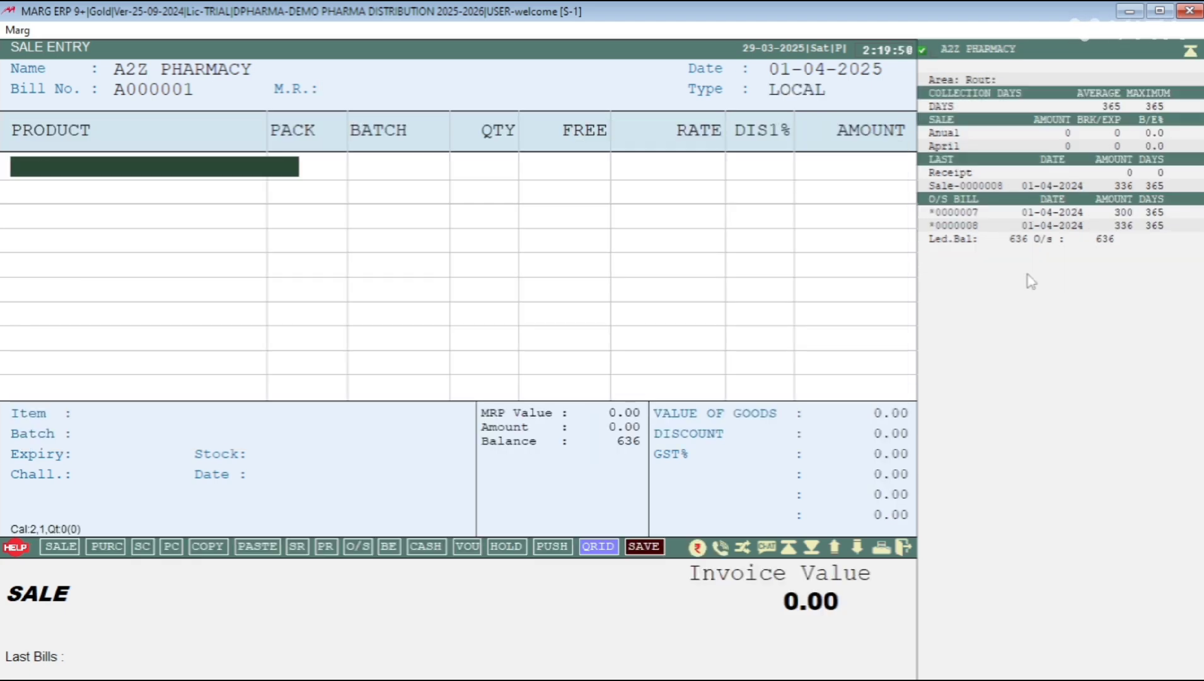
Add AMLOGARD 5MG. from batch 02005016 to the sale bill with a quantity of 1
{"action": "key", "text": "Return"}
{"action": "key", "text": "Down"}
{"action": "key", "text": "Down"}
{"action": "key", "text": "Down"}
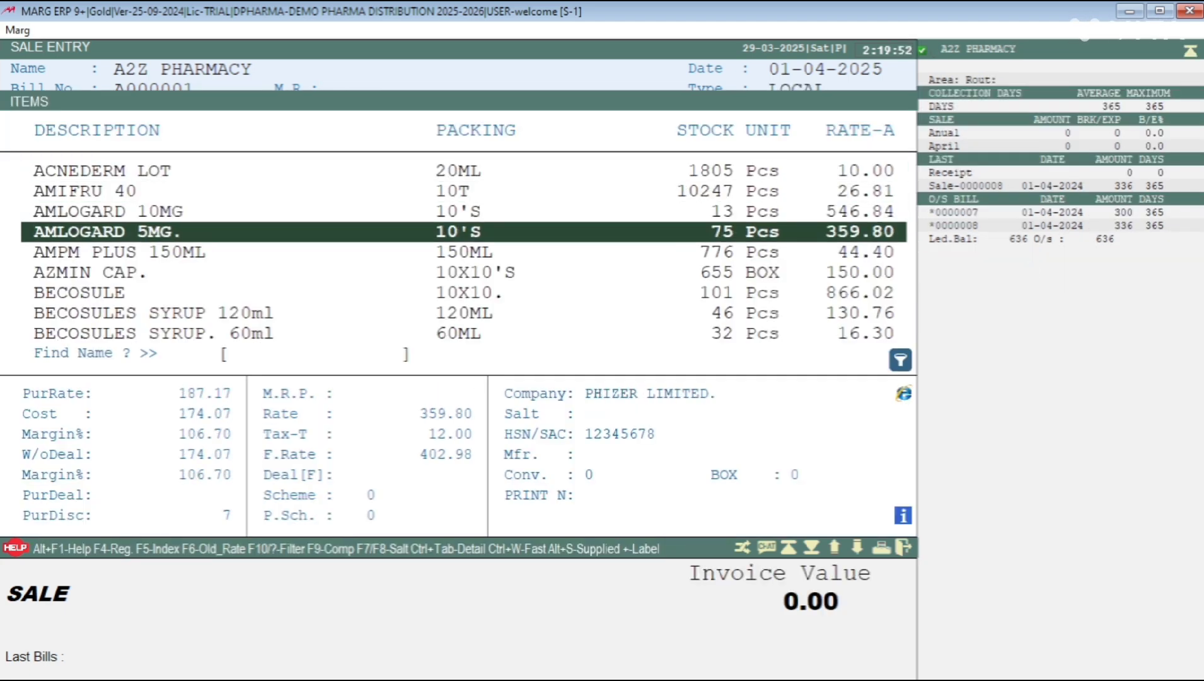
{"action": "key", "text": "Return"}
{"action": "key", "text": "Return"}
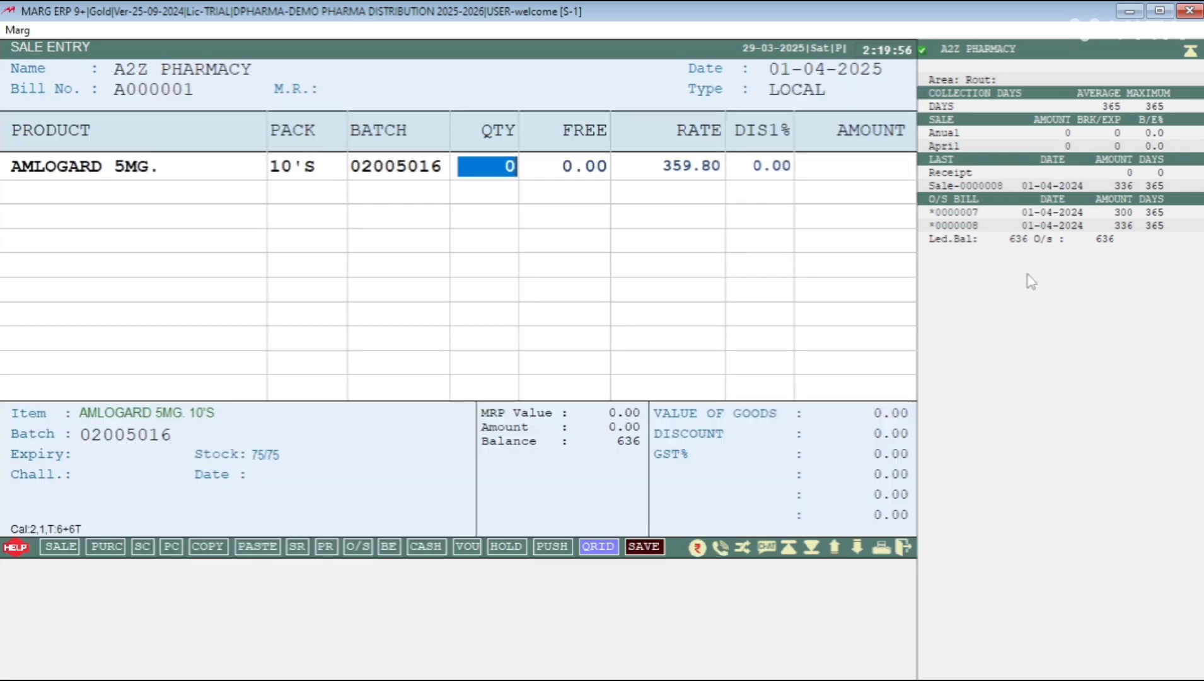
{"action": "type", "text": "1"}
{"action": "key", "text": "Return"}
Add AZMIN CAP. from batch 23224 to the bill and view the party's past transactions for this item
{"action": "key", "text": "Down"}
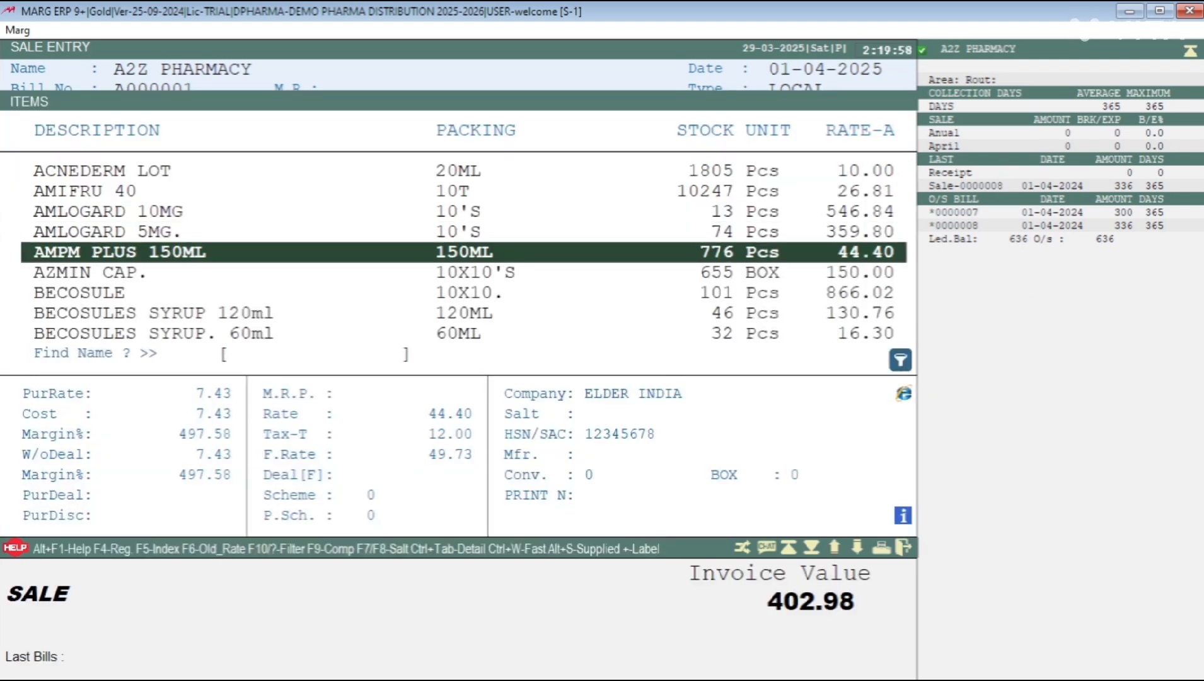
{"action": "key", "text": "Down"}
{"action": "key", "text": "Return"}
{"action": "key", "text": "Down"}
{"action": "key", "text": "Down"}
{"action": "key", "text": "Down"}
{"action": "key", "text": "Down"}
{"action": "key", "text": "Down"}
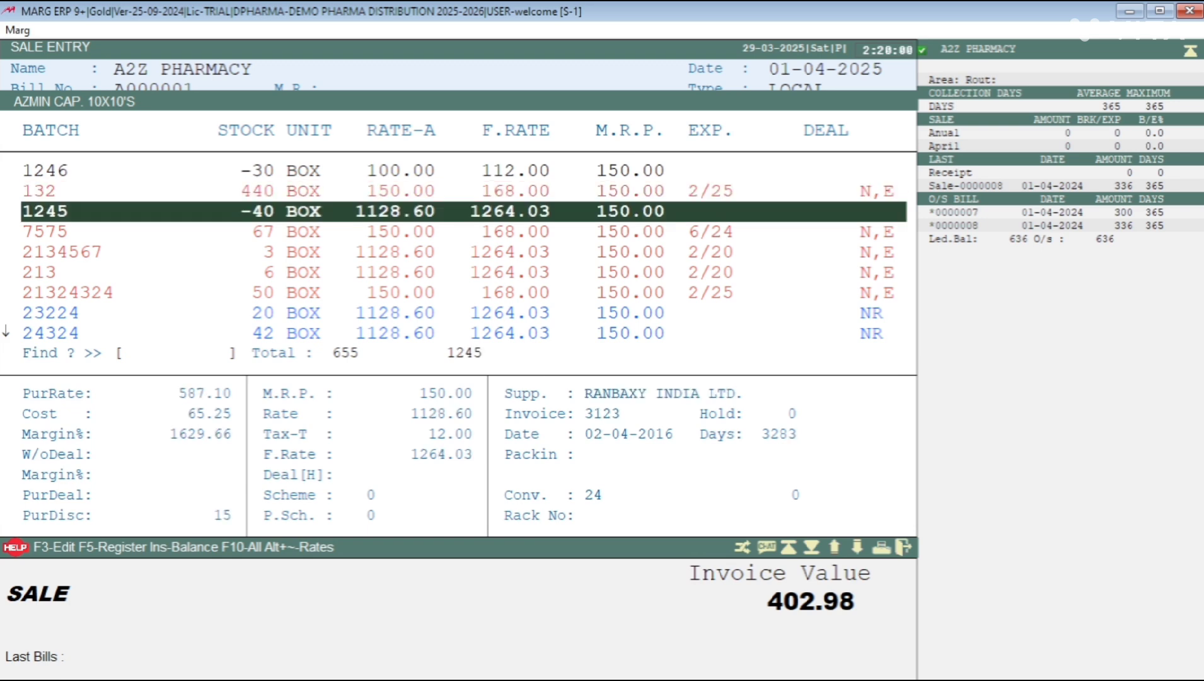
{"action": "key", "text": "Down"}
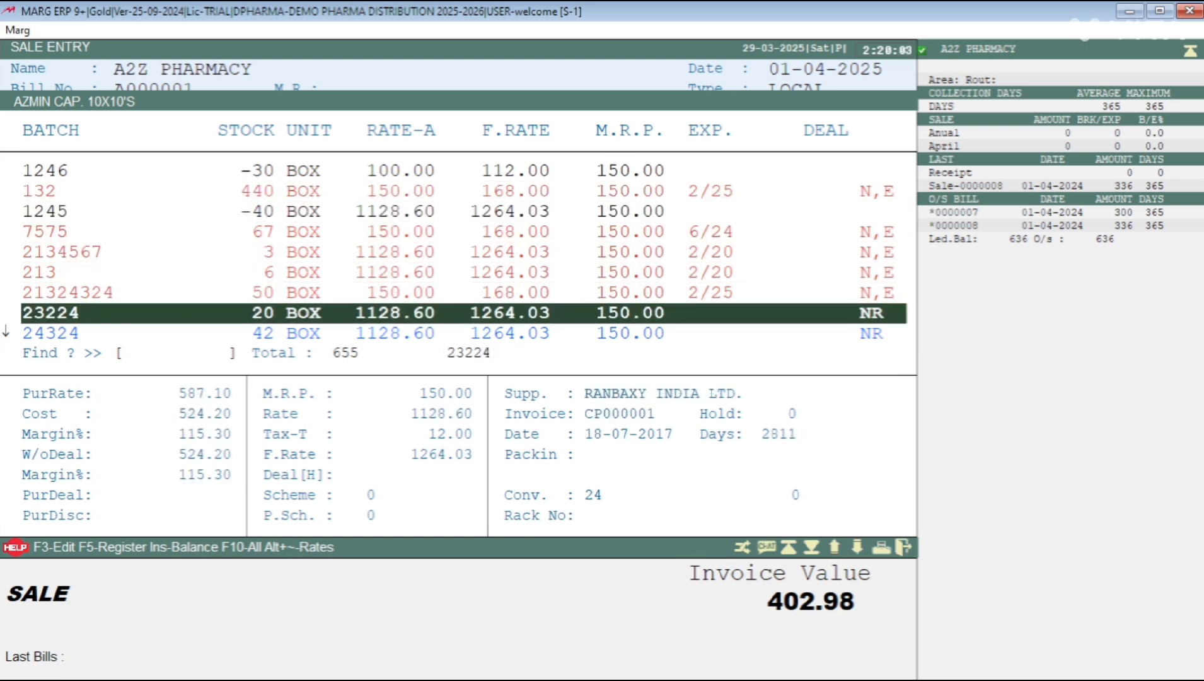
{"action": "key", "text": "Return"}
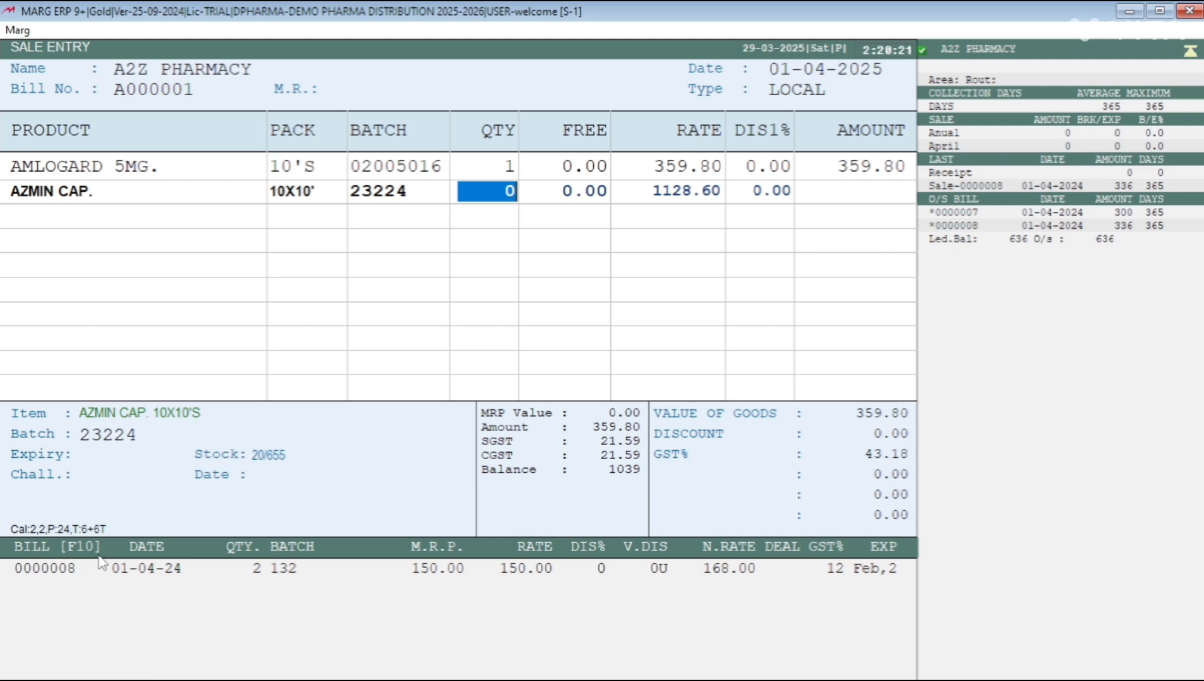
{"action": "key", "text": "F10"}
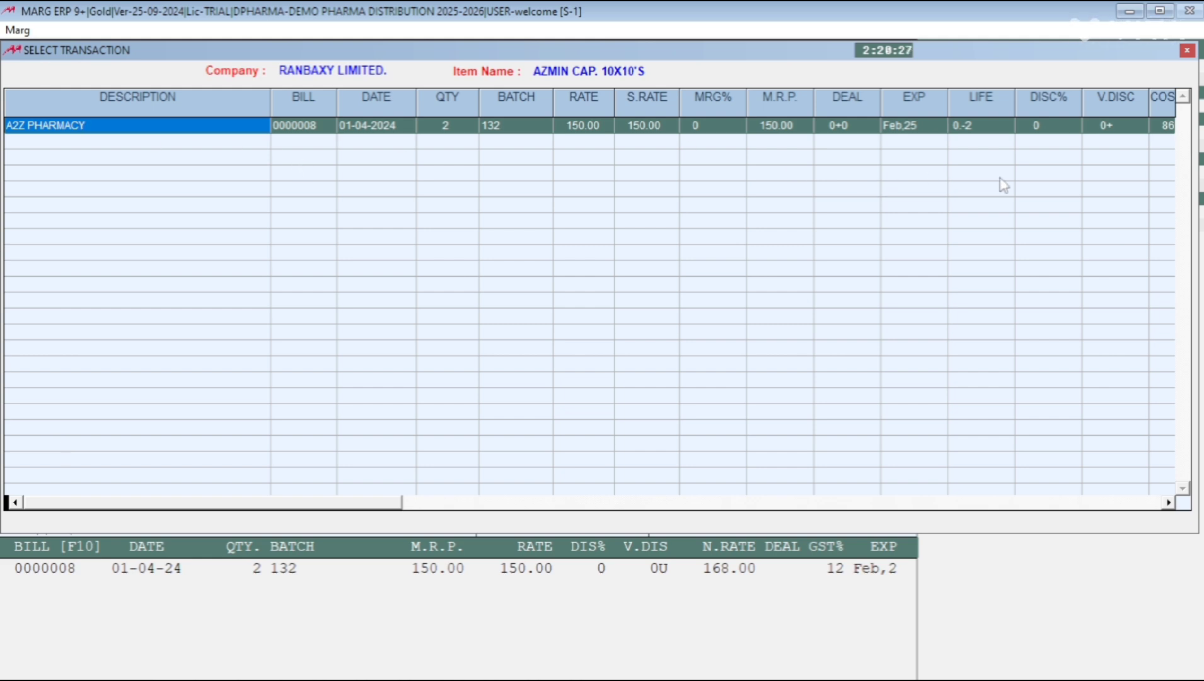
{"action": "key", "text": "Escape"}
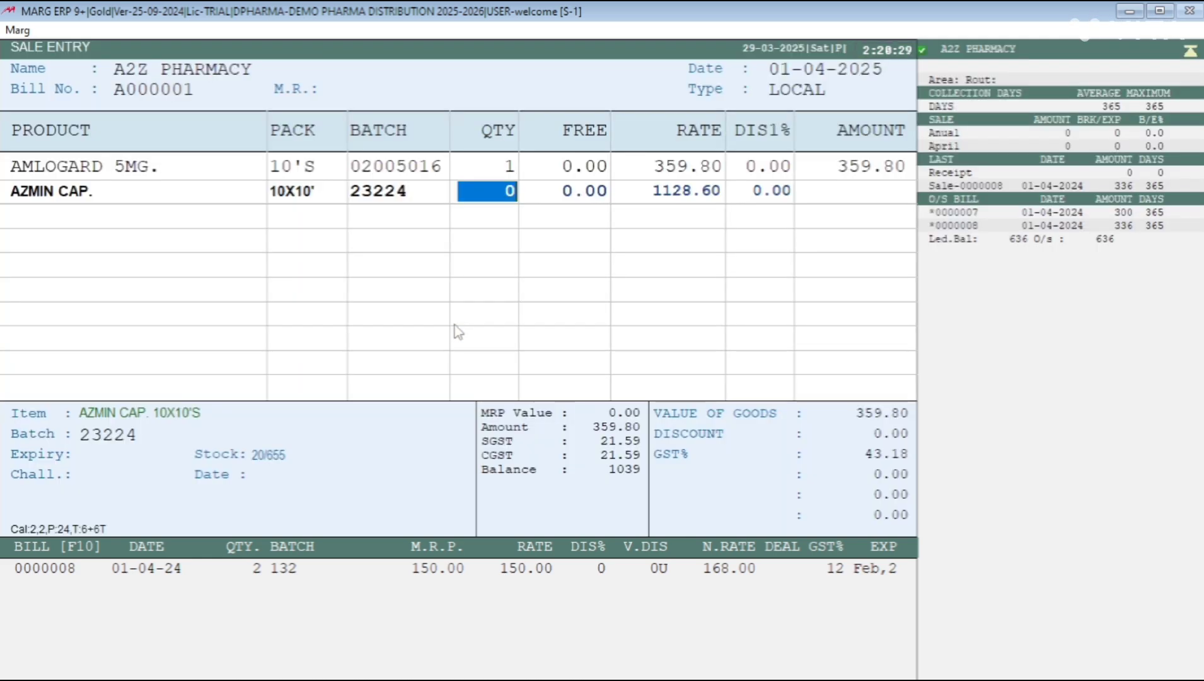
Set the AZMIN CAP. quantity to 1
{"action": "key", "text": "Return"}
{"action": "type", "text": "1"}
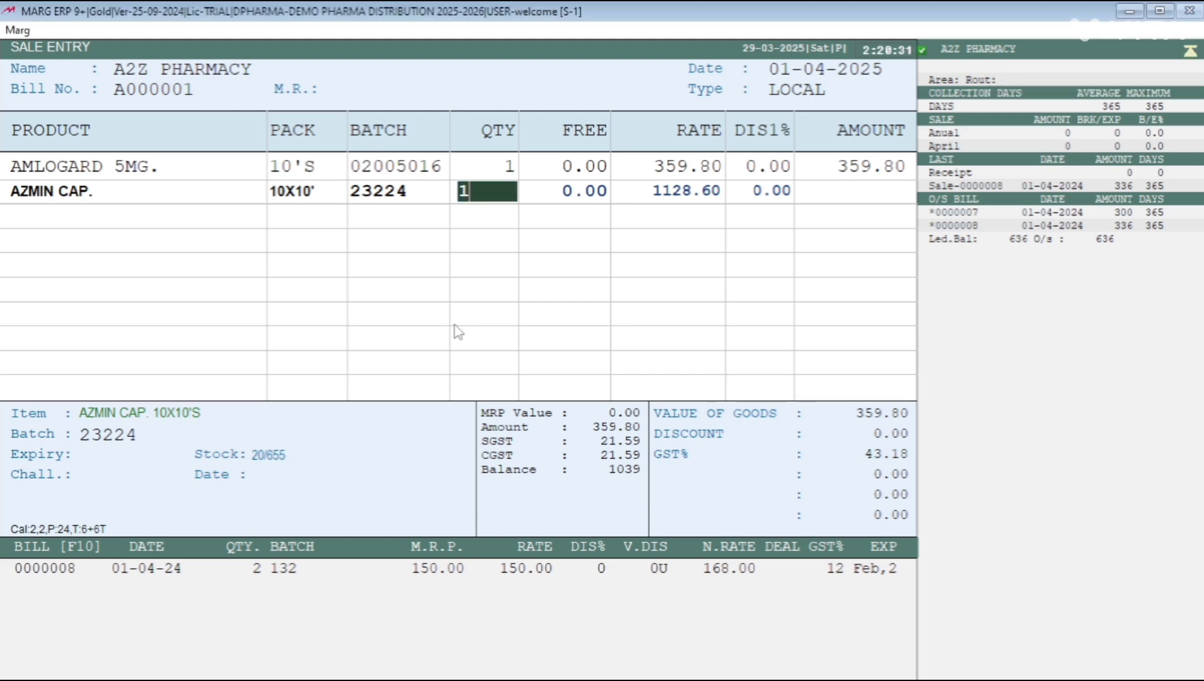
{"action": "key", "text": "Return"}
Try to add BETNESOL INJ. to the sale bill with a quantity of 1, leaving its rate at 0.00
{"action": "key", "text": "Down"}
{"action": "key", "text": "Down"}
{"action": "key", "text": "Down"}
{"action": "key", "text": "Down"}
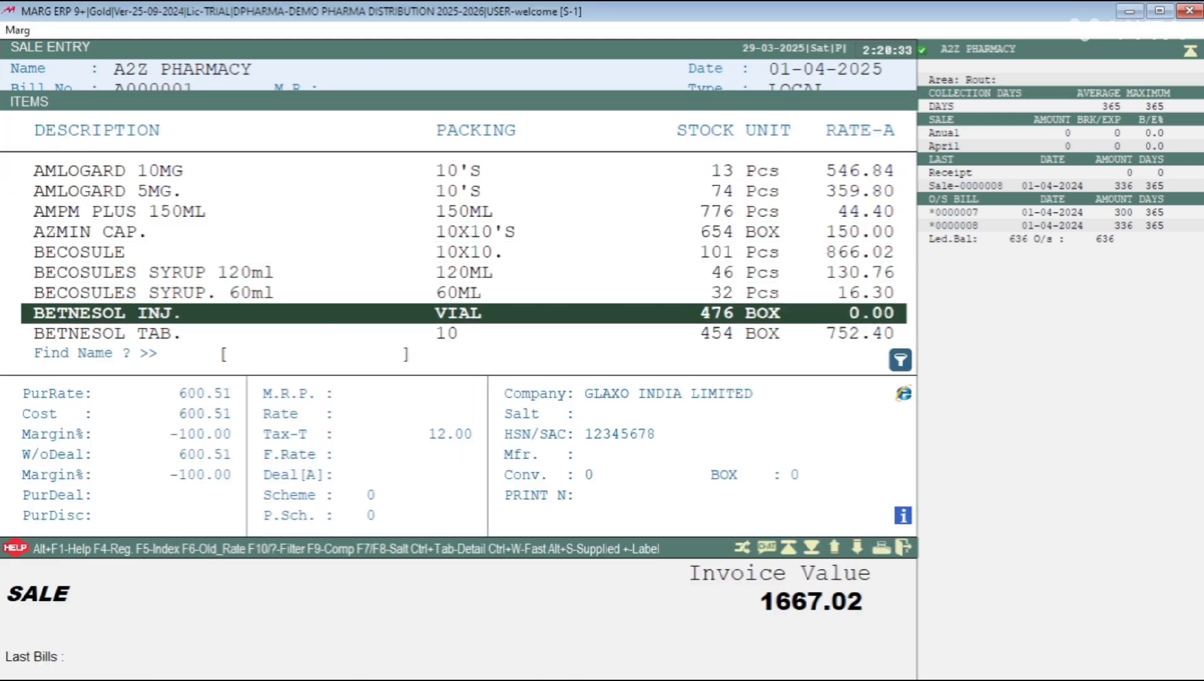
{"action": "key", "text": "Return"}
{"action": "key", "text": "Return"}
{"action": "type", "text": "1"}
{"action": "key", "text": "Return"}
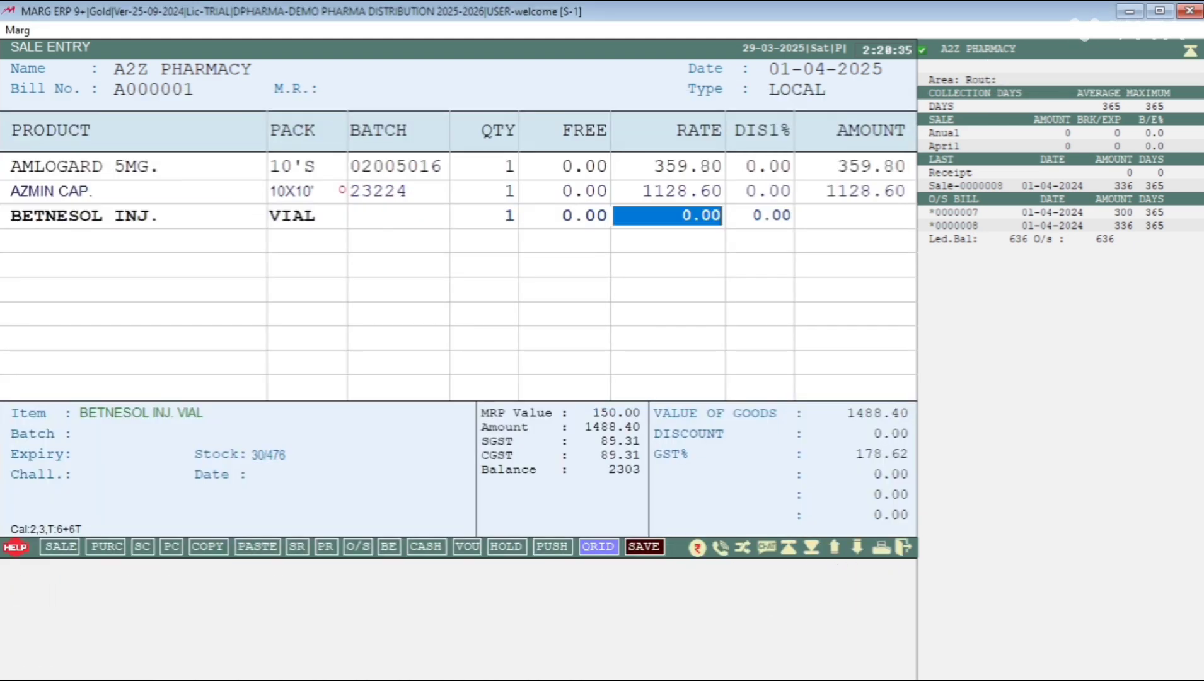
{"action": "key", "text": "Return"}
{"action": "key", "text": "Return"}
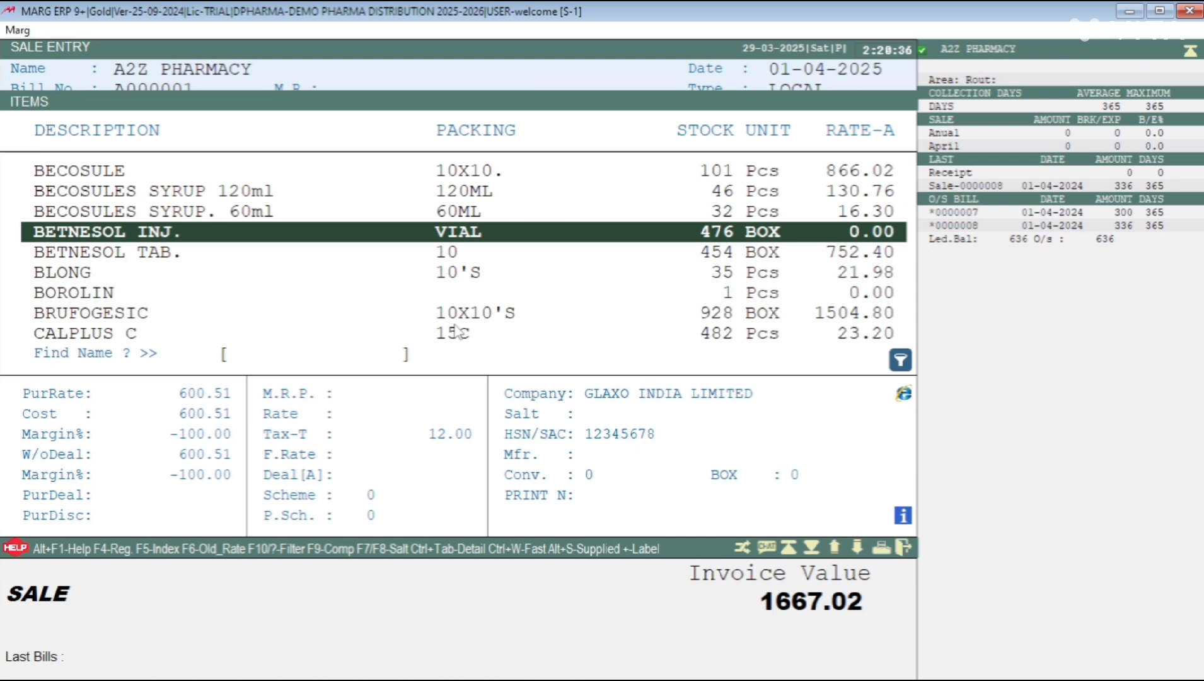
Add BLONG from batch 04107 to the sale bill with a quantity of 1
{"action": "key", "text": "Down"}
{"action": "key", "text": "Down"}
{"action": "key", "text": "Return"}
{"action": "key", "text": "Return"}
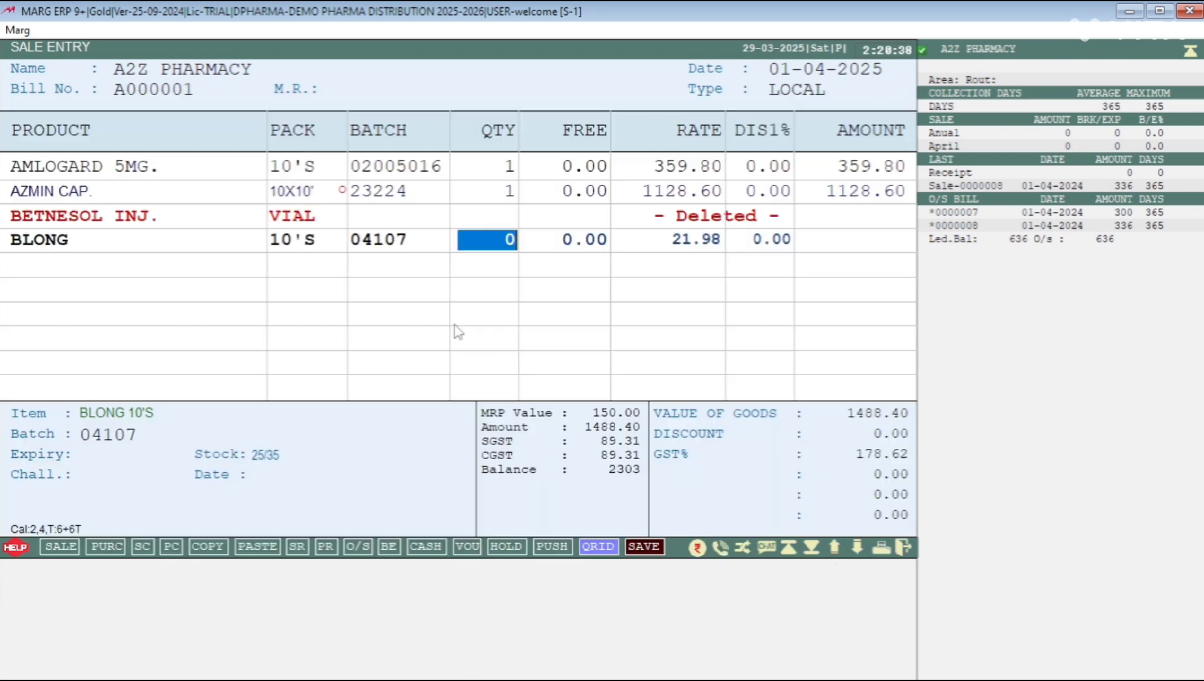
{"action": "type", "text": "1"}
{"action": "key", "text": "Return"}
{"action": "key", "text": "Return"}
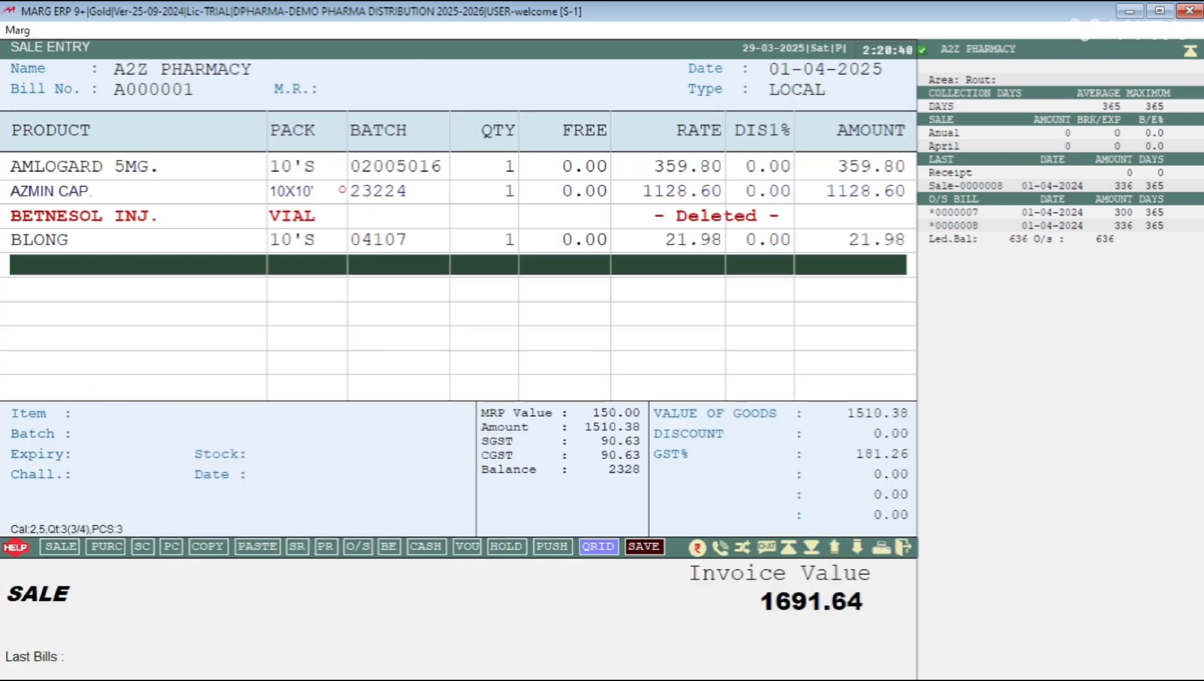
Check the last purchase report for the BLONG line, and return to the sale bill
{"action": "left_click", "coordinate": [40, 240]}
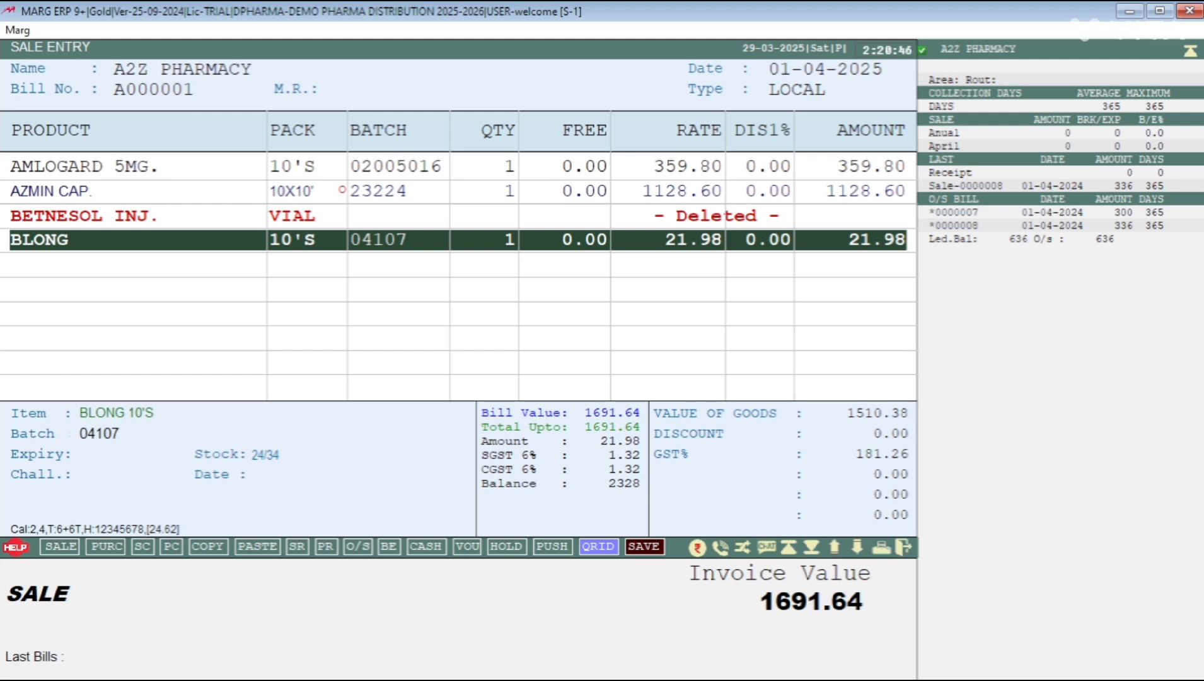
{"action": "key", "text": "Return"}
{"action": "key", "text": "Escape"}
{"action": "key", "text": "F3"}
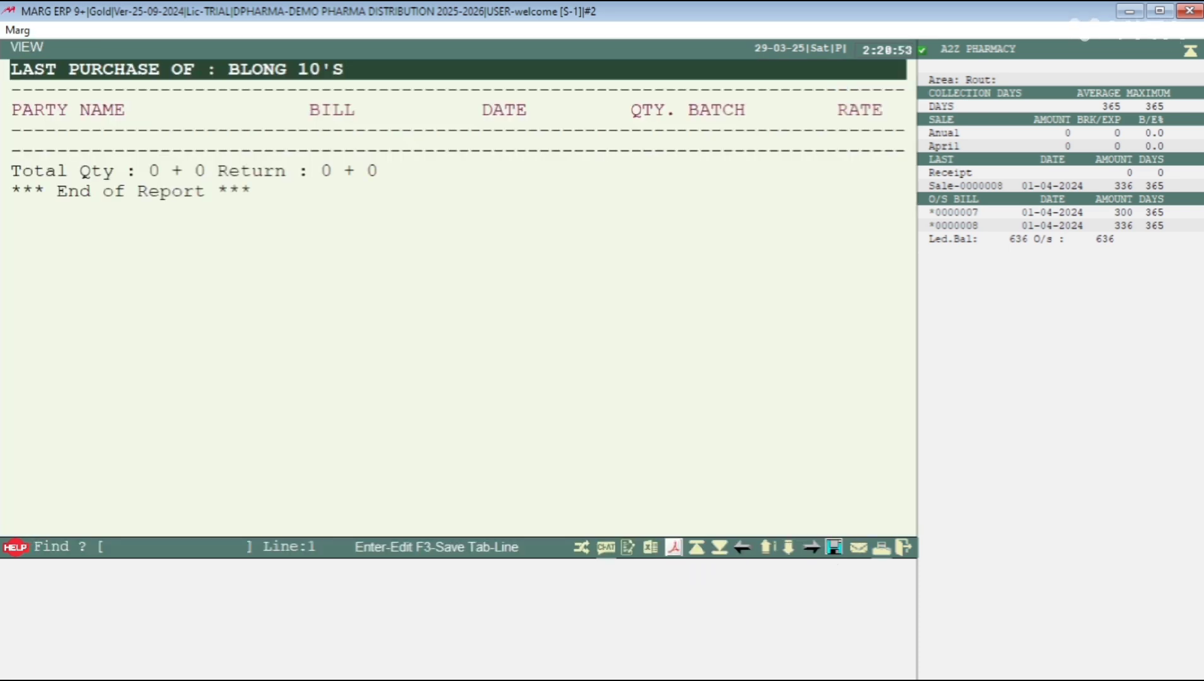
{"action": "key", "text": "Escape"}
{"action": "key", "text": "Escape"}
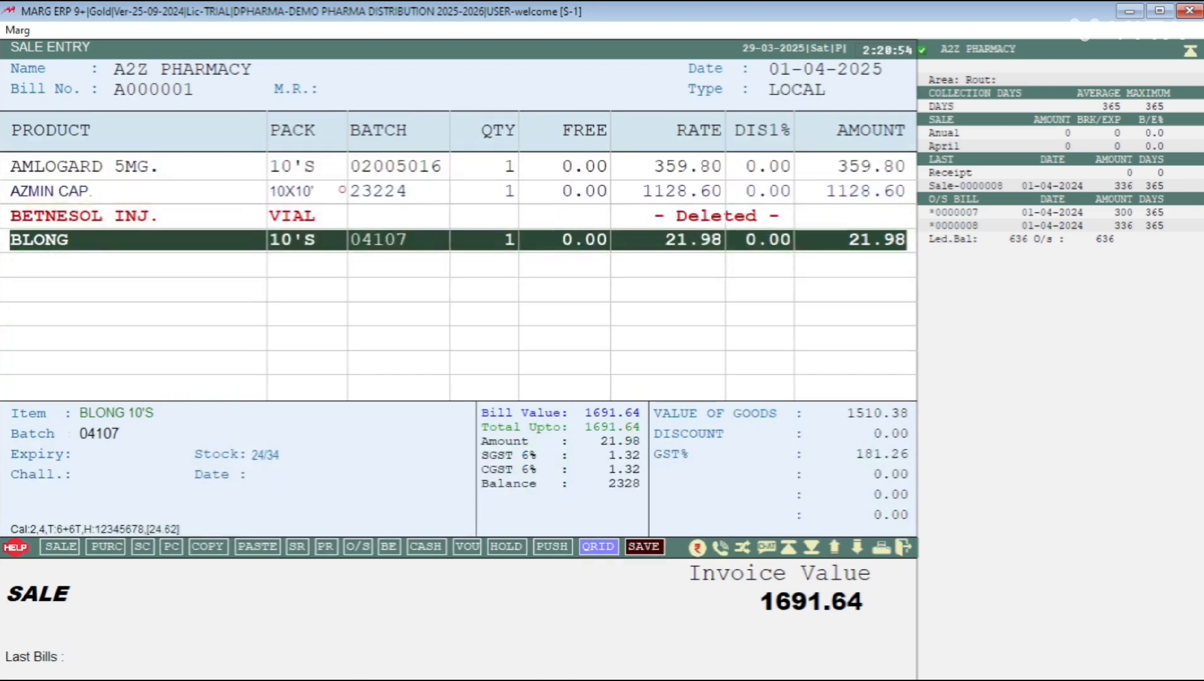
Leave the A2Z PHARMACY sale bill without saving it and return to the main screen
{"action": "key", "text": "Escape"}
{"action": "key", "text": "Return"}
{"action": "key", "text": "Escape"}
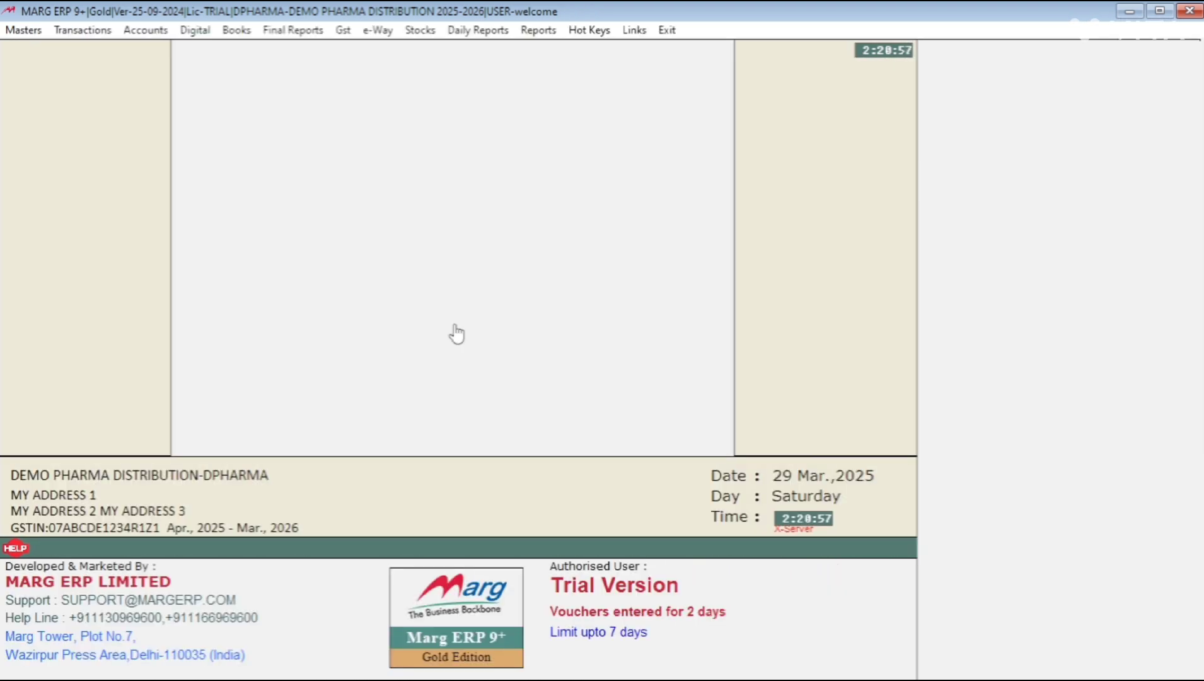